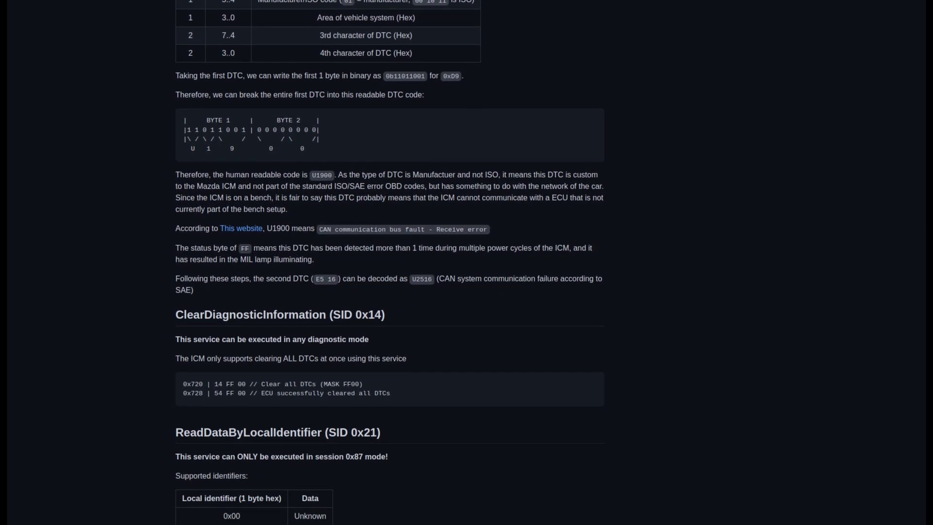
scroll(389, 262, down, 2)
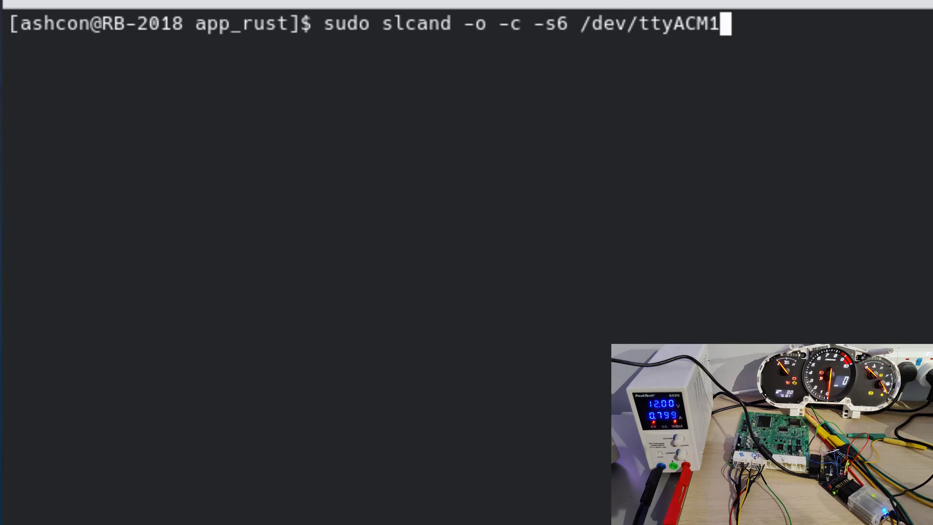
Attach /dev/ttyACM1 as can0 with slcand -o -c -s6, and bring the can0 interface up with txqueuelen 1000
text(0)
key(Return)
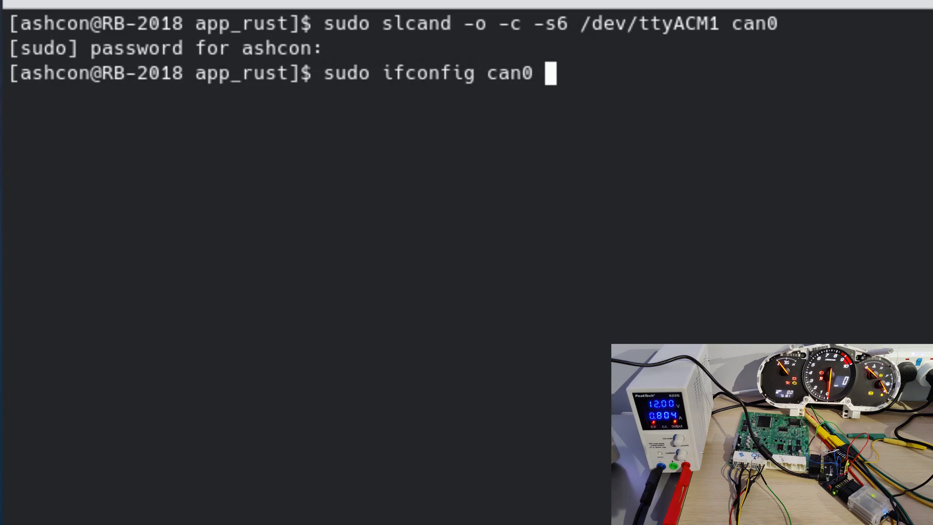
key(Return)
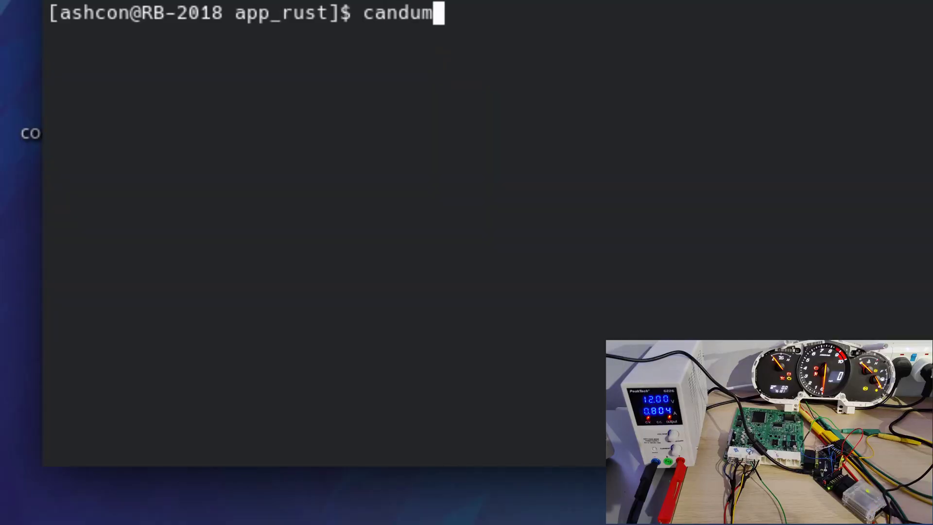
Dump the can0 traffic with candump and launch OpenVehicleDiag from the app_rust folder with cargo run
key(Return)
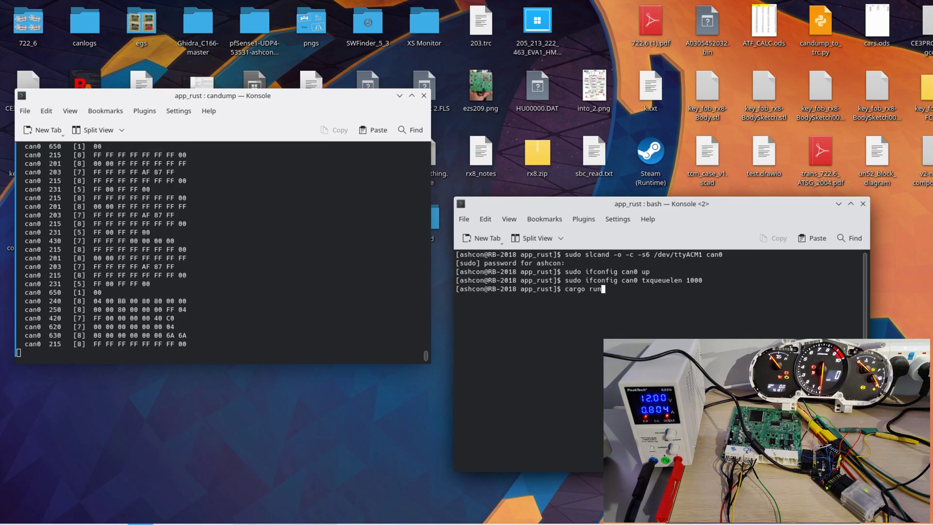
key(Return)
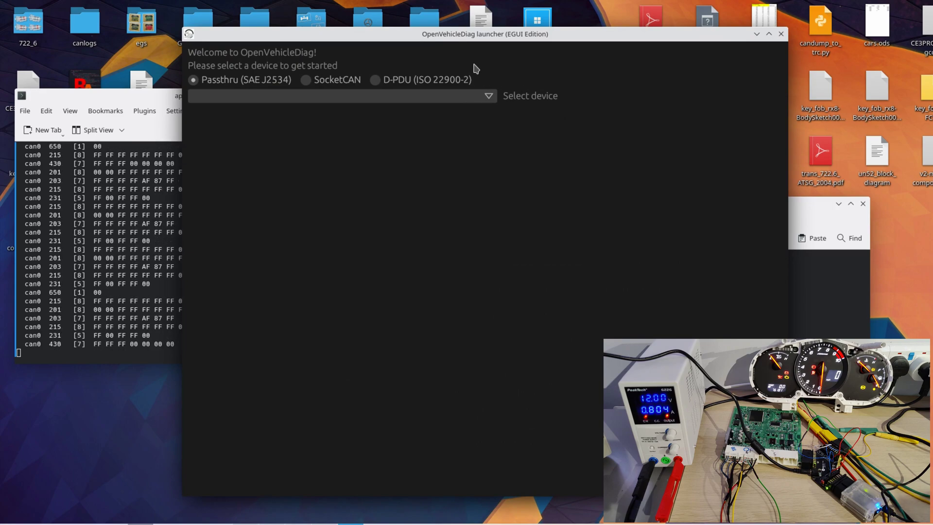
Choose SocketCAN as the device type and open the can0 device
drag(475, 42, 426, 44)
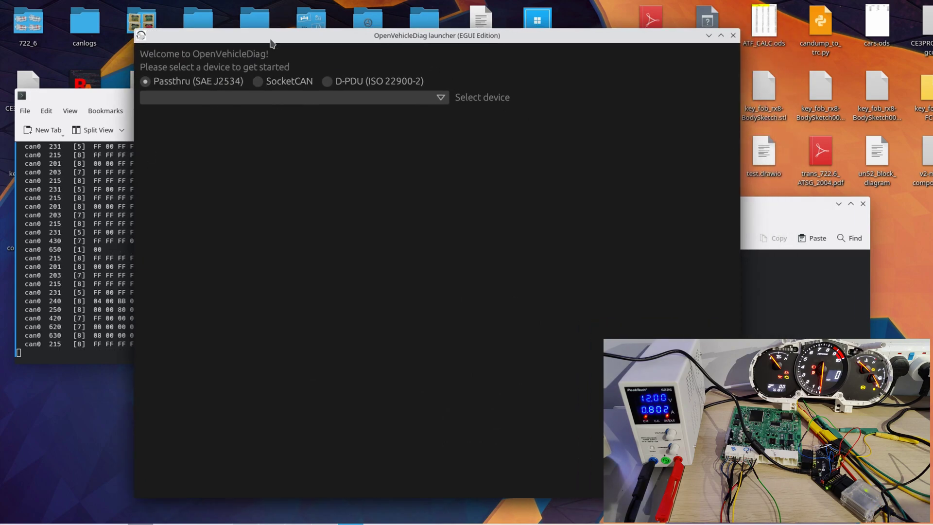
click(259, 97)
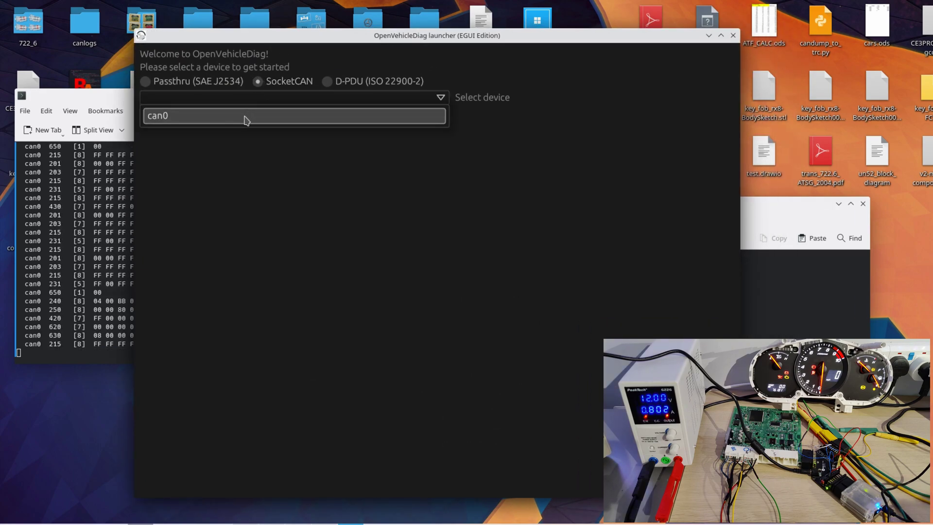
click(246, 117)
click(167, 115)
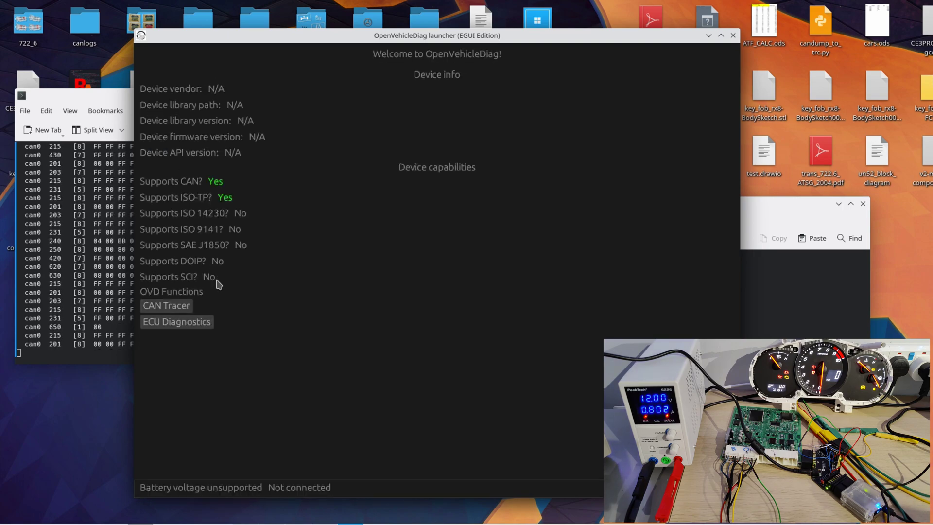
Connect the CAN Tracer at 500000 bps and maximize the launcher window
click(171, 306)
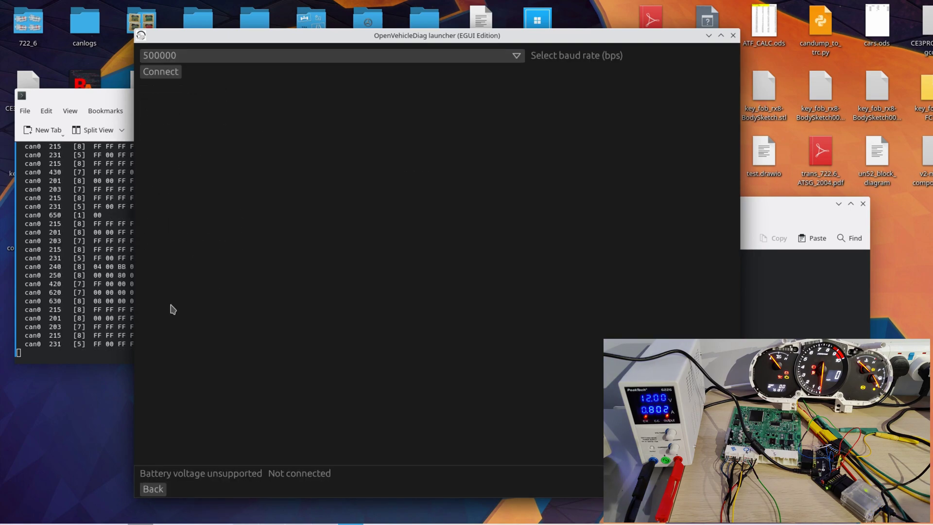
click(161, 71)
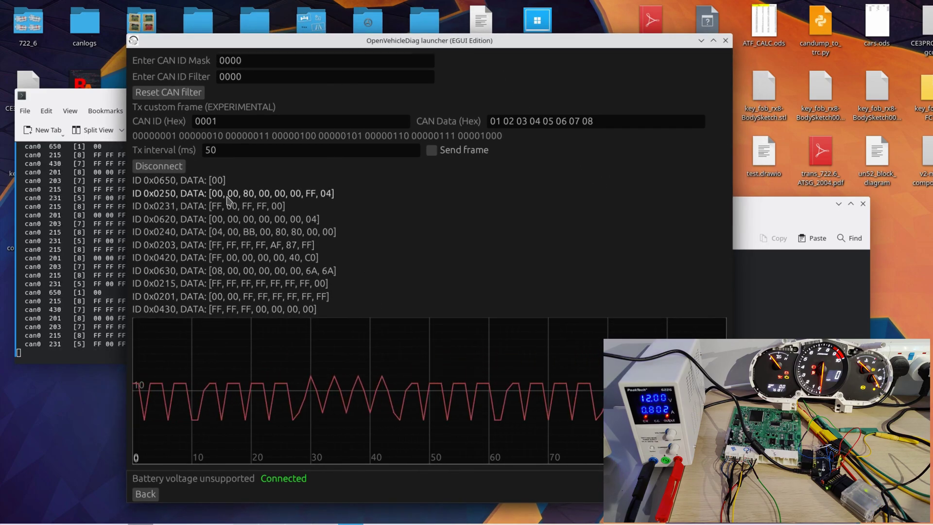
drag(204, 47, 270, 52)
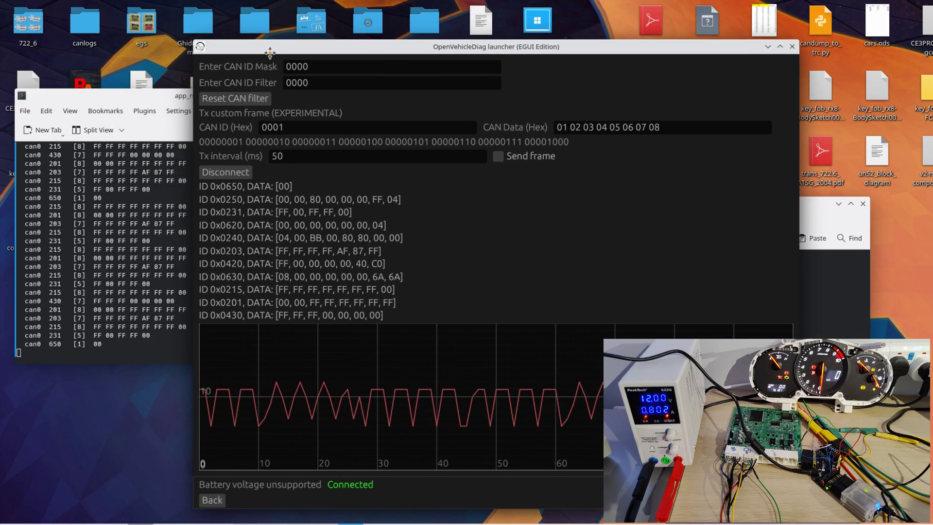
double_click(329, 50)
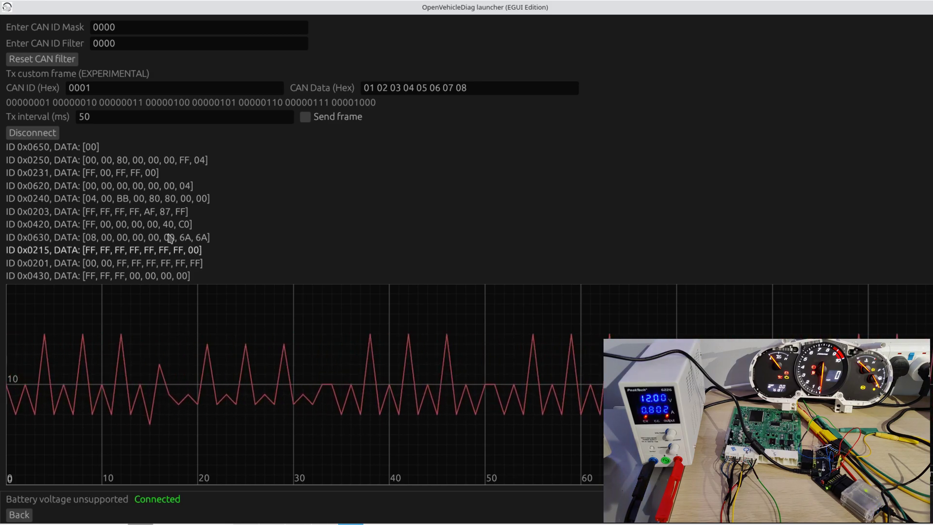
Filter the trace to CAN ID 0x0201 only, using mask FFFF
click(114, 117)
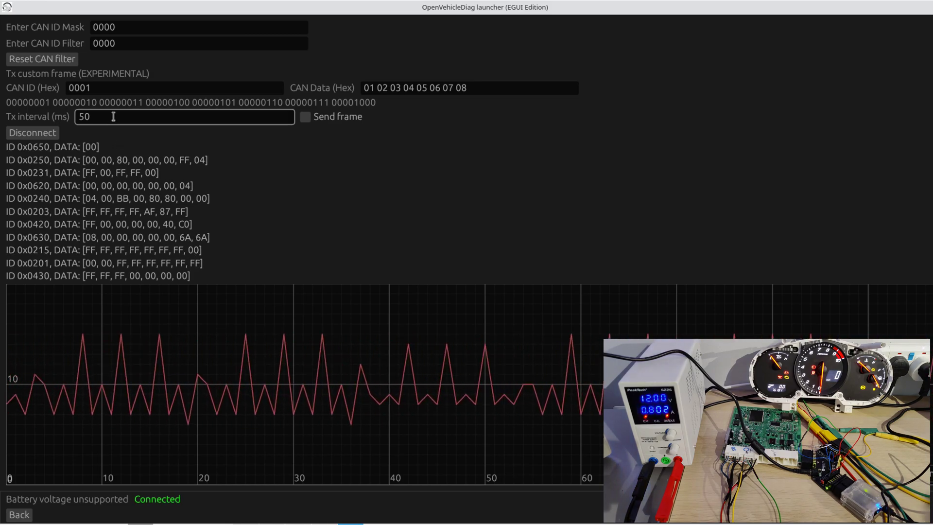
click(74, 265)
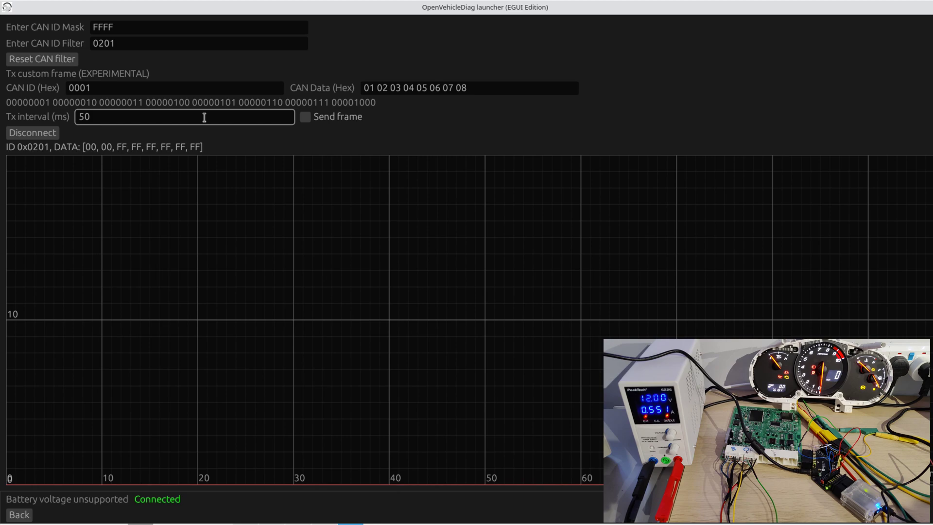
click(90, 87)
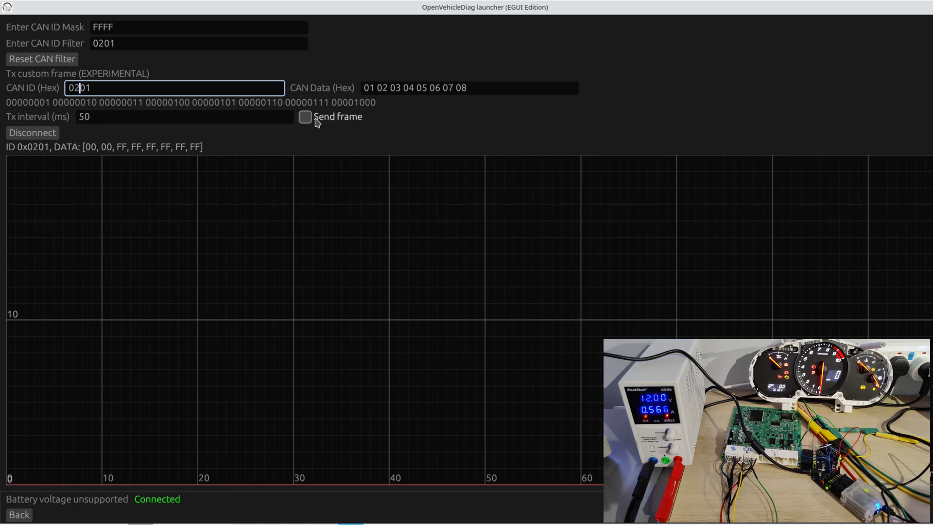
key(Tab)
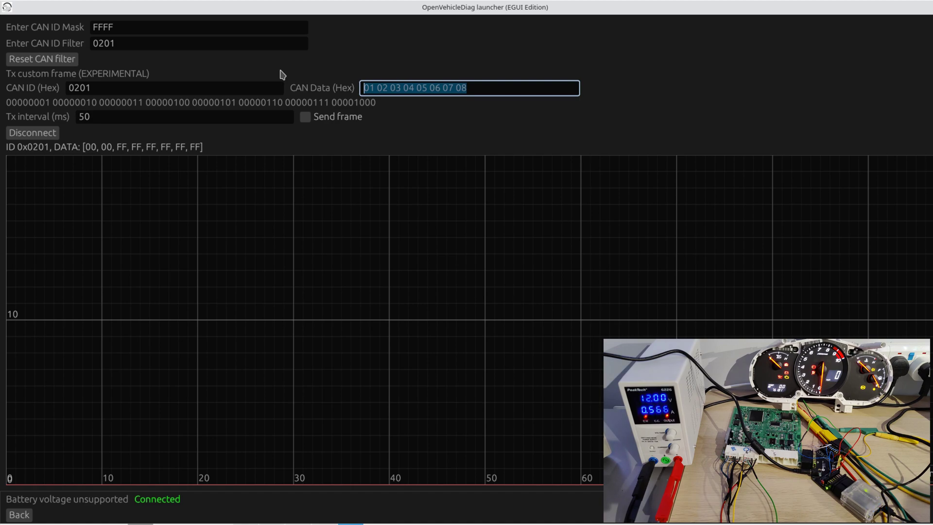
text(00 00 00)
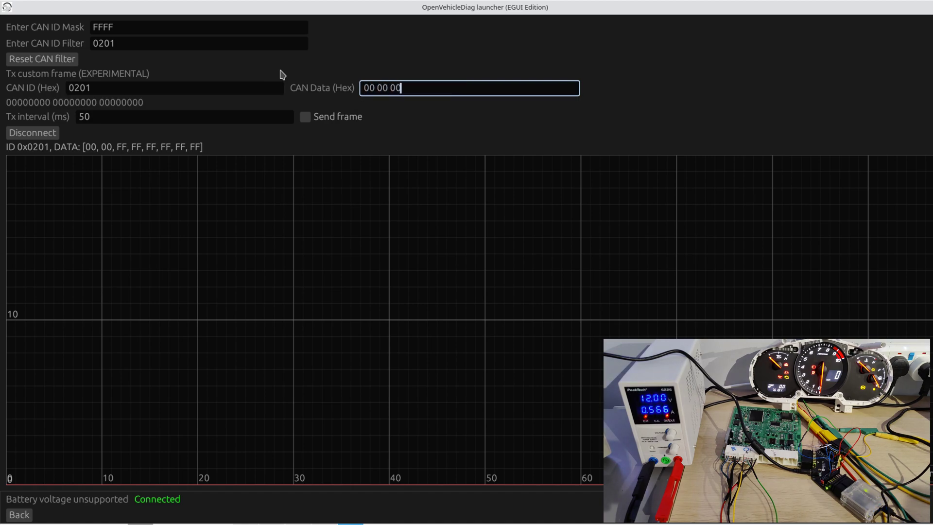
text( 00 00 00 00 0)
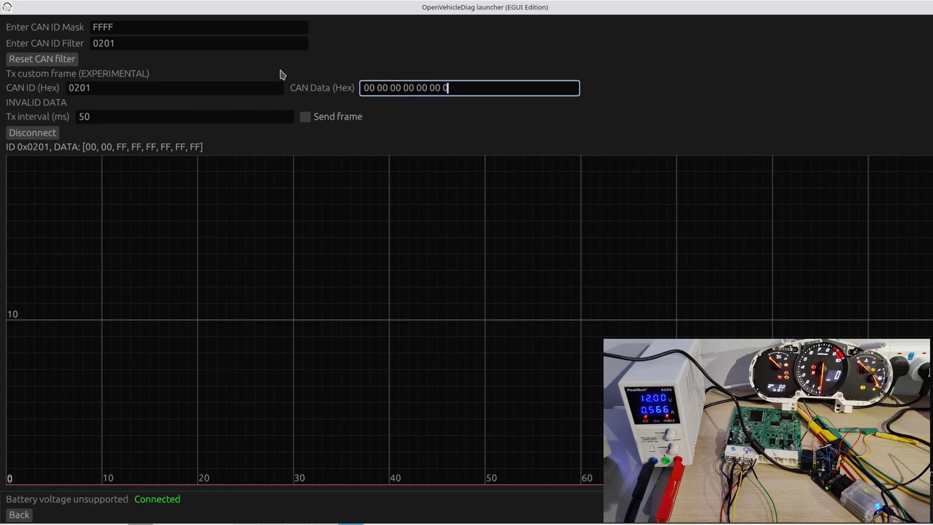
text(0)
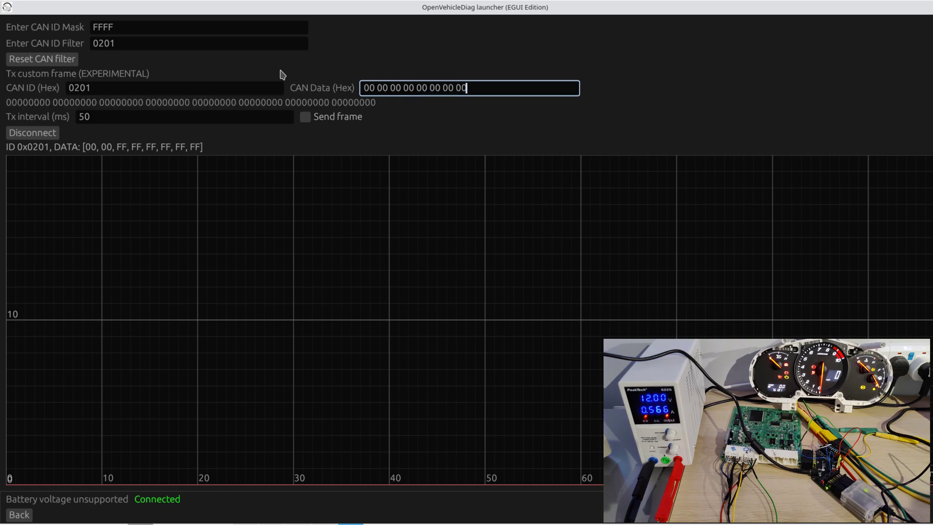
click(305, 116)
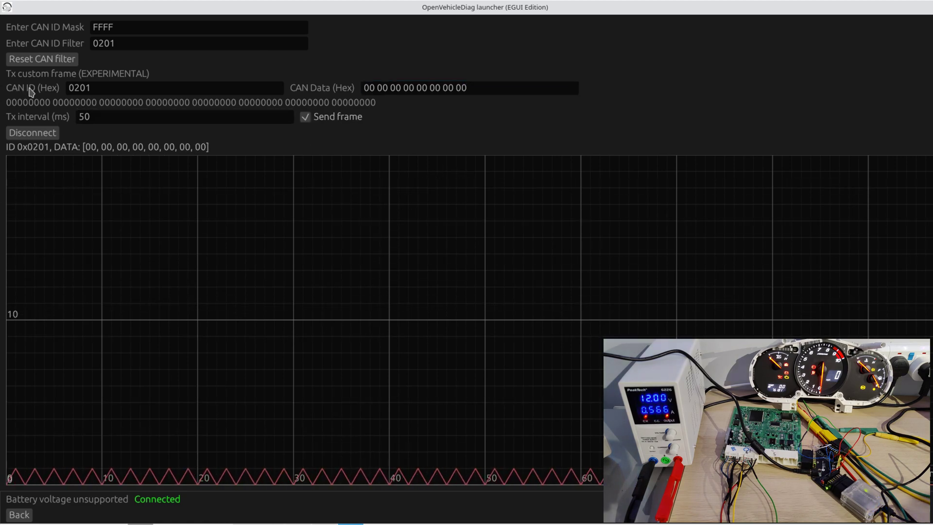
Replace the transmitted frame's data with FF FF FF FF FF FF FF FF
click(378, 85)
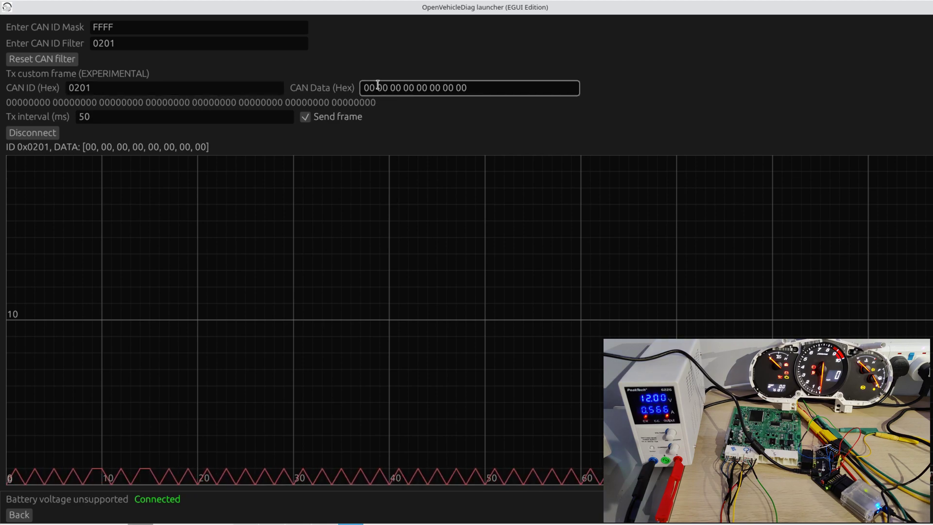
drag(504, 88, 279, 77)
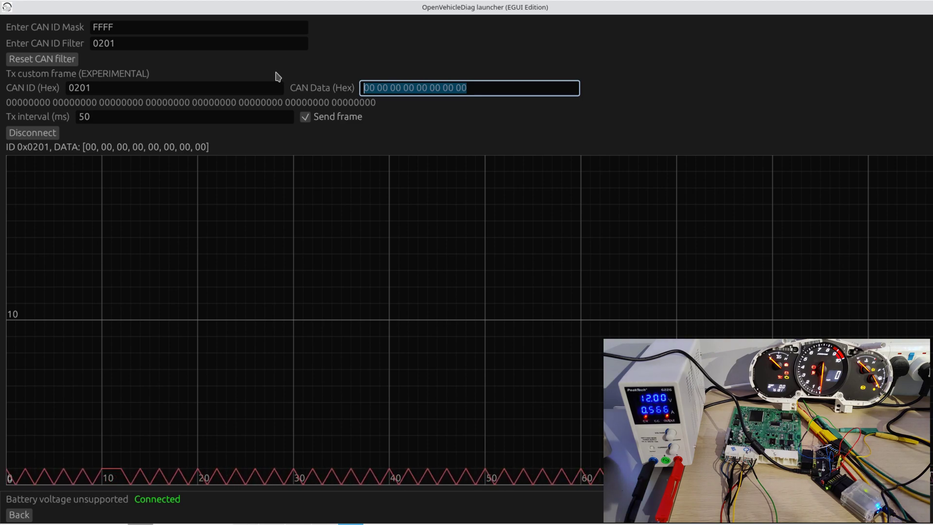
text(FF FF)
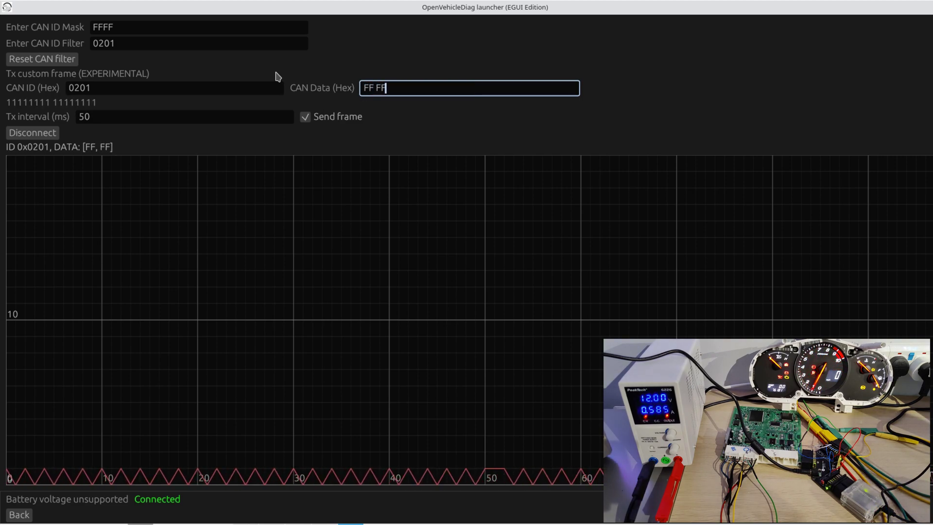
text( FF FF F)
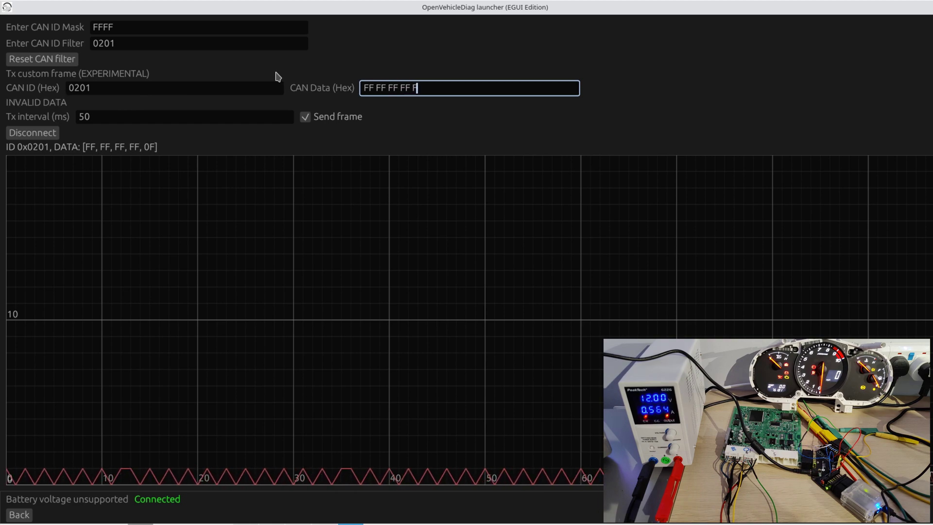
text(F FF FF)
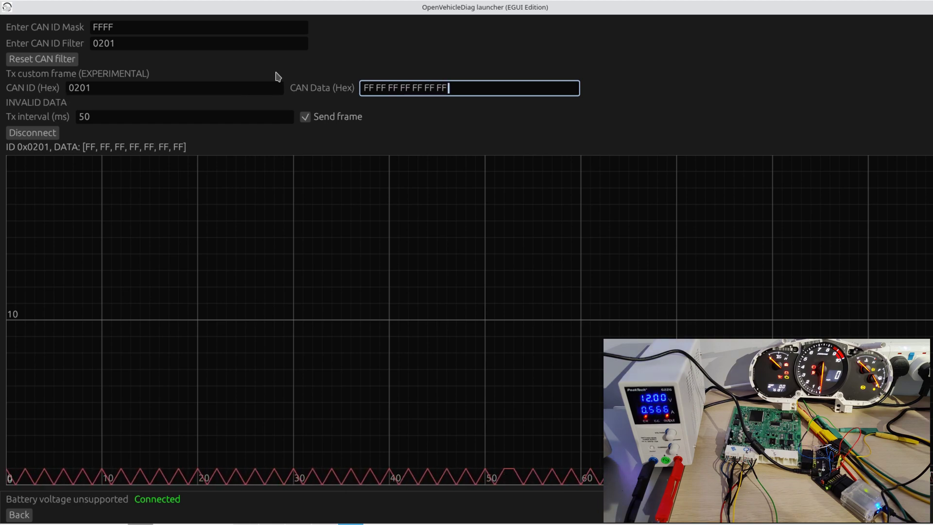
text( FF)
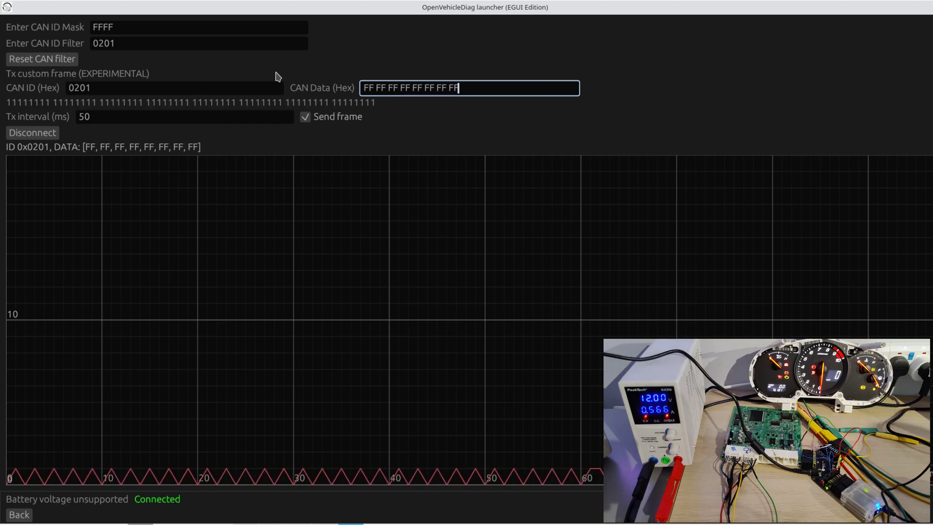
Set the second data byte of the transmitted frame to 00 and the first byte to 11
double_click(379, 88)
text(00)
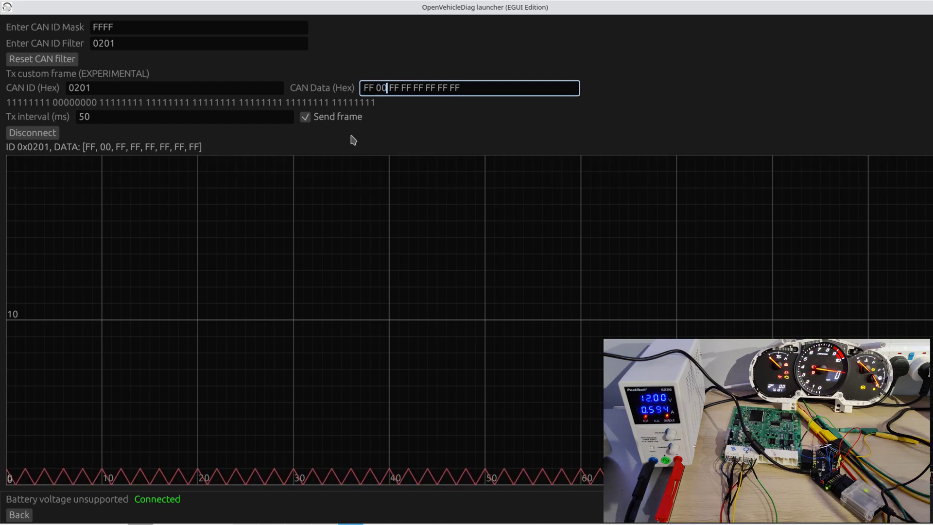
double_click(366, 88)
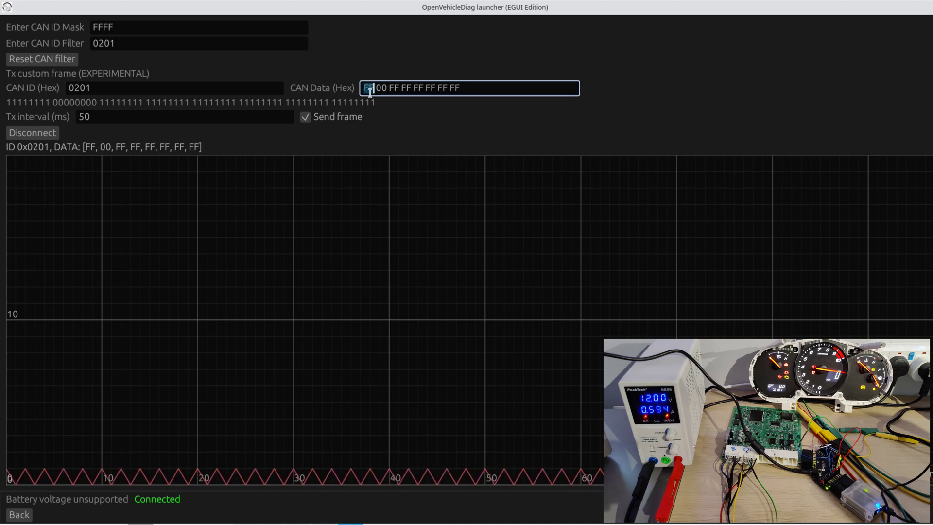
text(11)
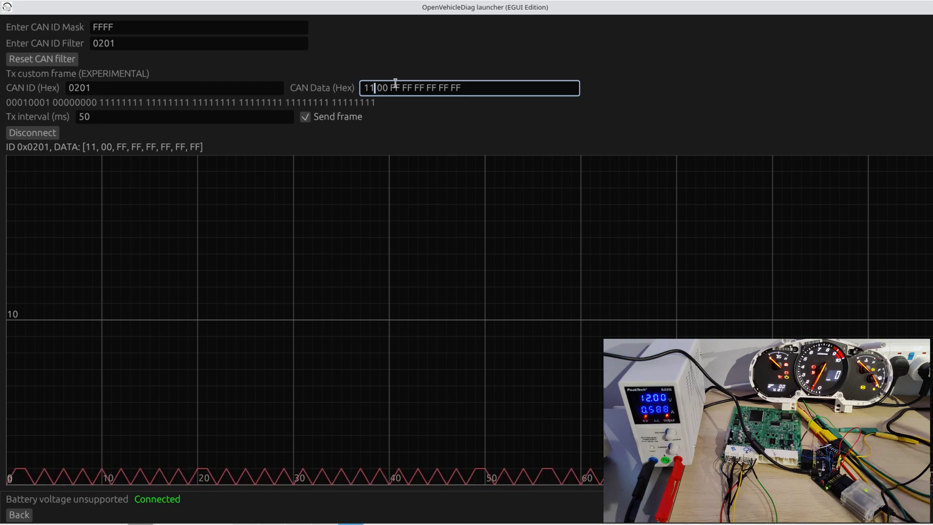
Change the transmitted frame's data to 71 F0 00 00 00 FF FF FF
key(Right)
key(Right)
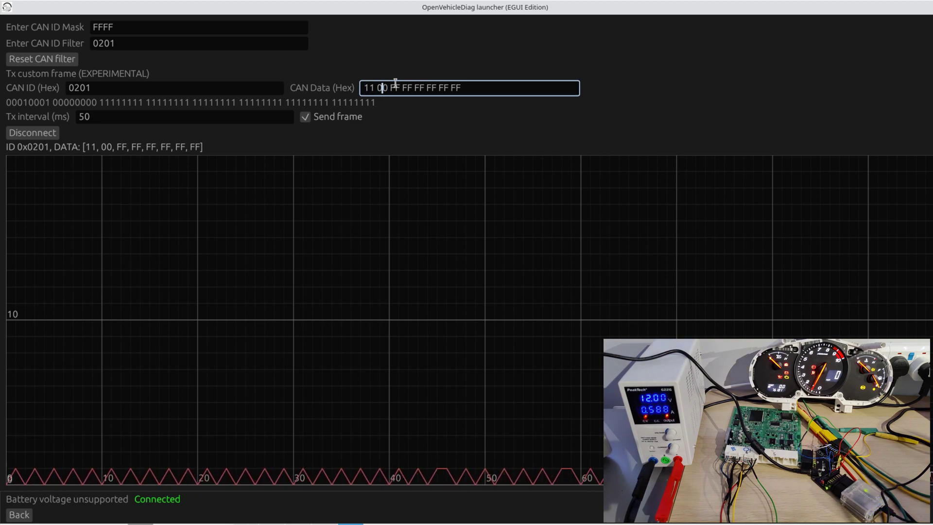
key(Left)
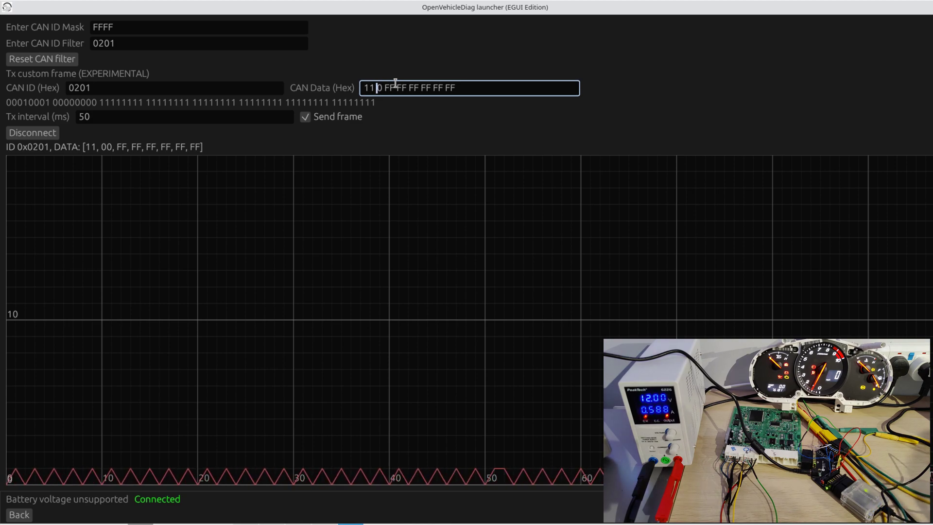
key(BackSpace)
text(F0 00 00)
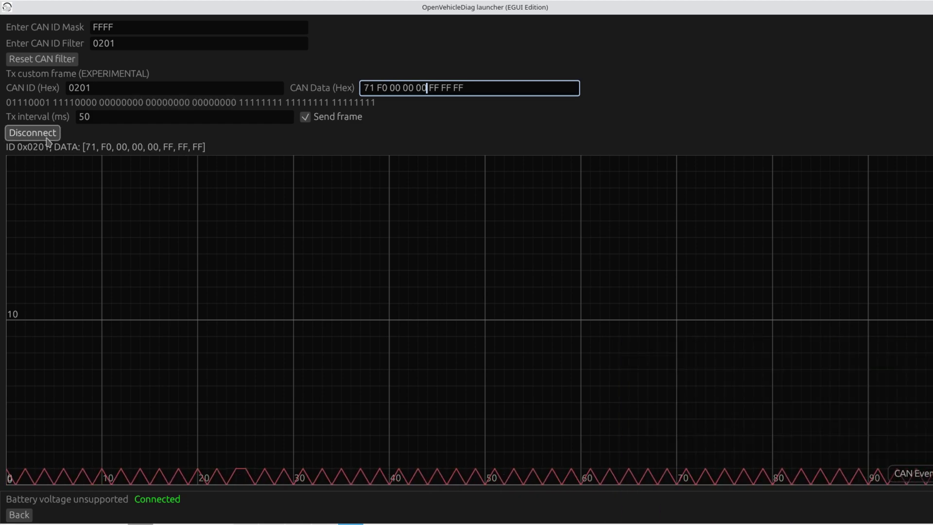
Disconnect the CAN trace and open ECU Diagnostics for the can0 device
click(33, 133)
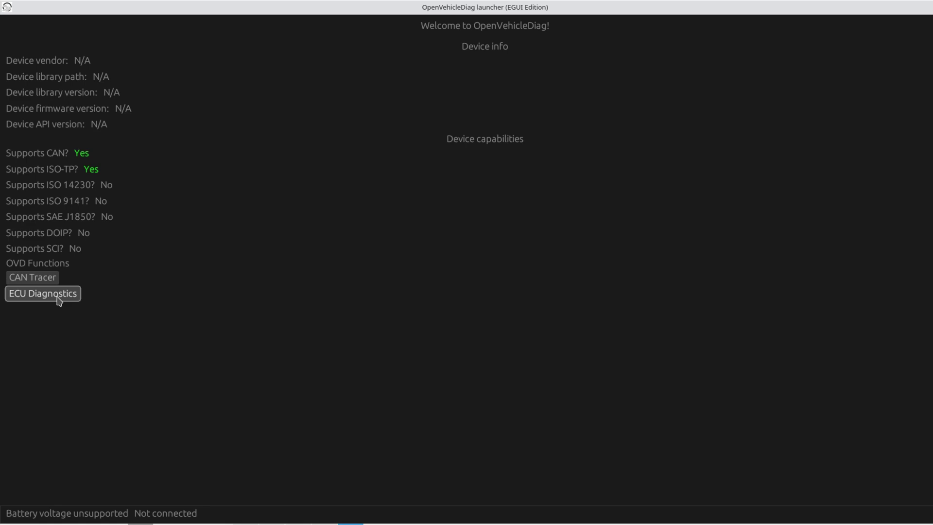
click(58, 296)
Check the ISO-TP send address 07E0 and receive address 07E8, launch a KWP2000 session and connect to the ECU
click(145, 68)
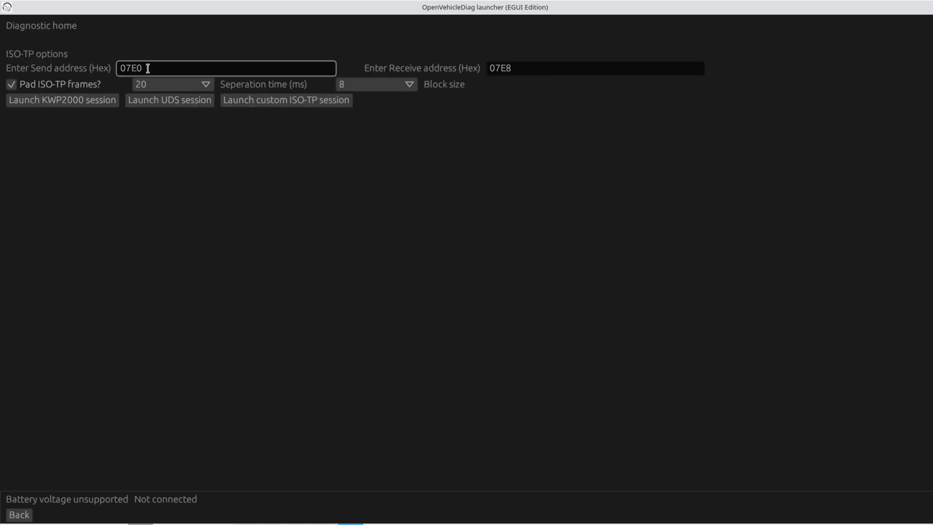
drag(144, 68, 130, 68)
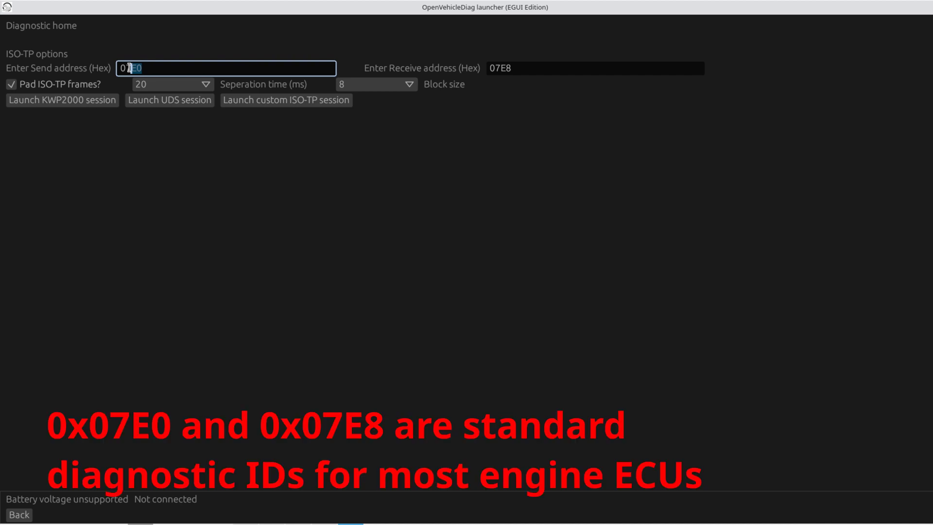
click(158, 68)
drag(123, 72, 152, 71)
click(506, 69)
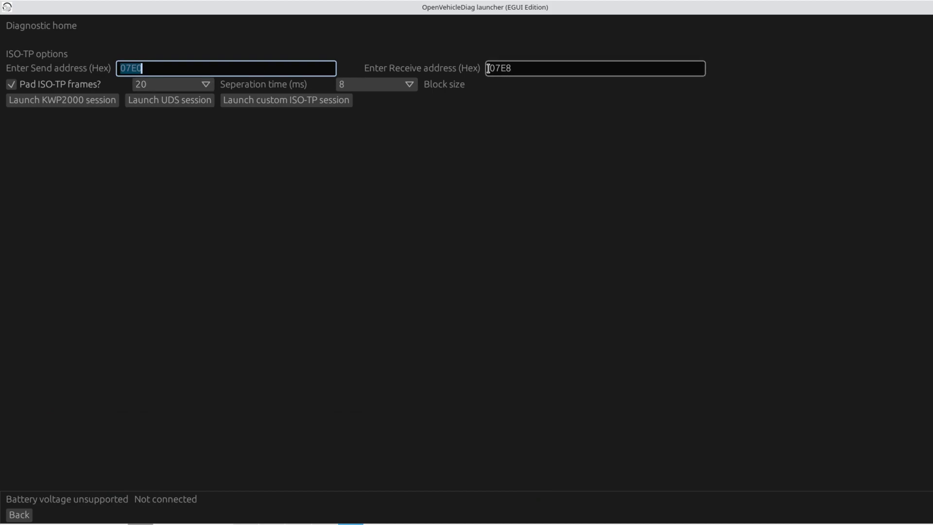
drag(488, 69, 515, 71)
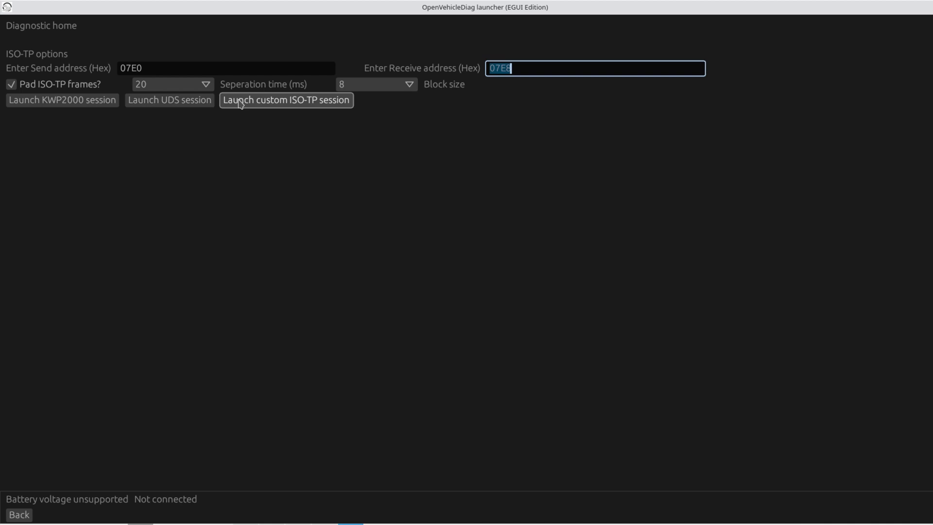
click(101, 105)
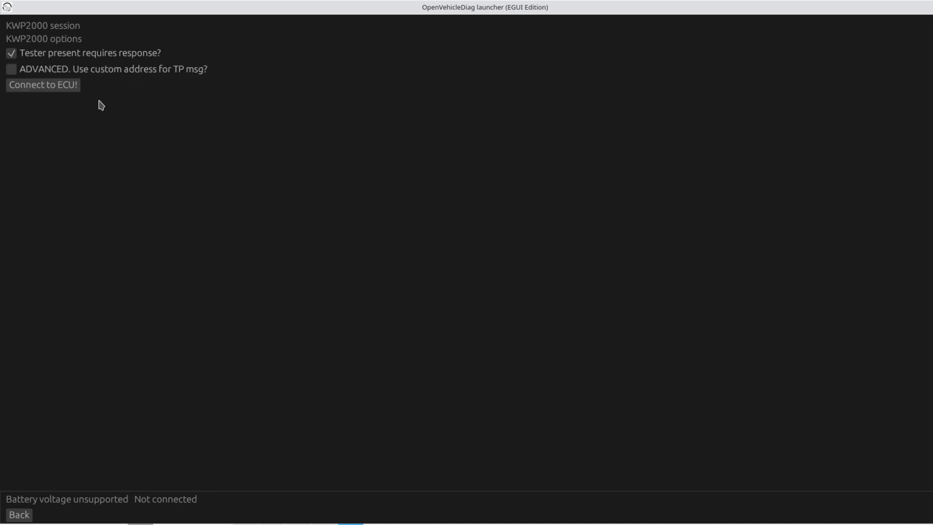
click(59, 90)
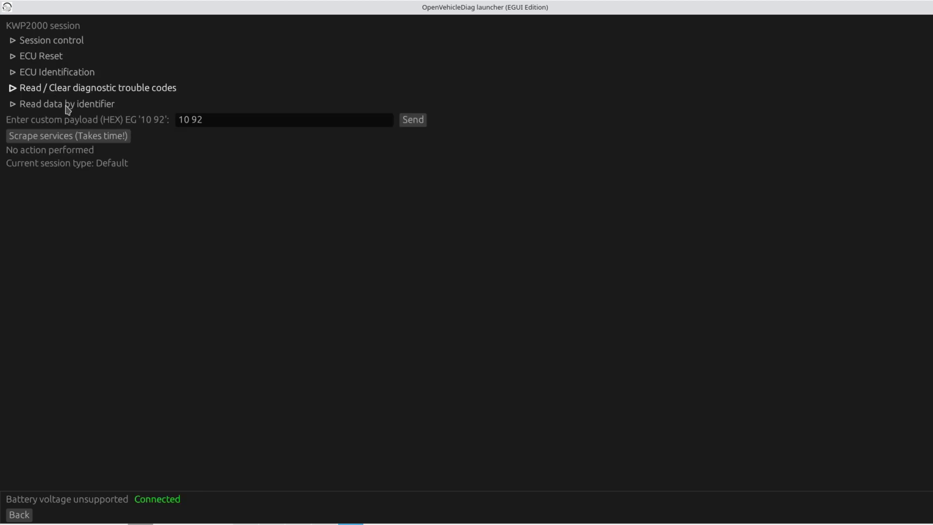
Switch the ECU to default mode through session control and send it the custom payload 10 87
click(33, 42)
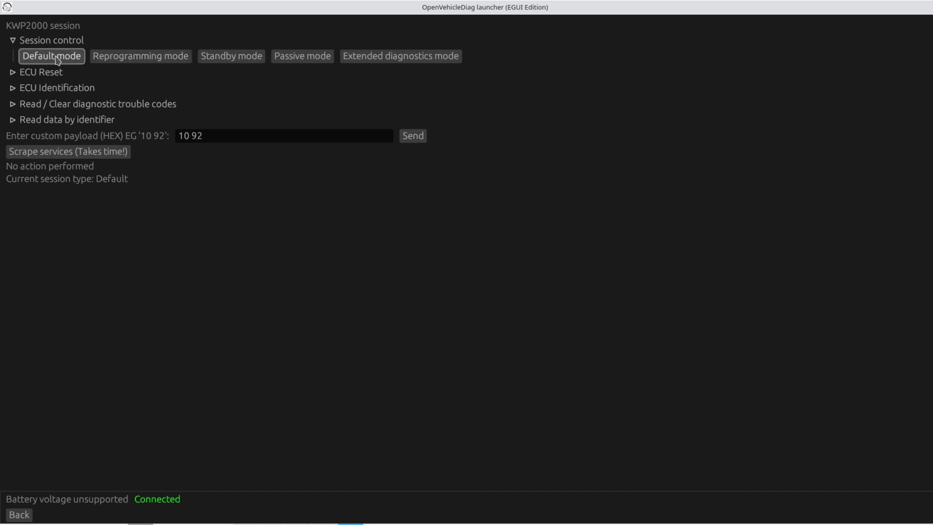
click(75, 54)
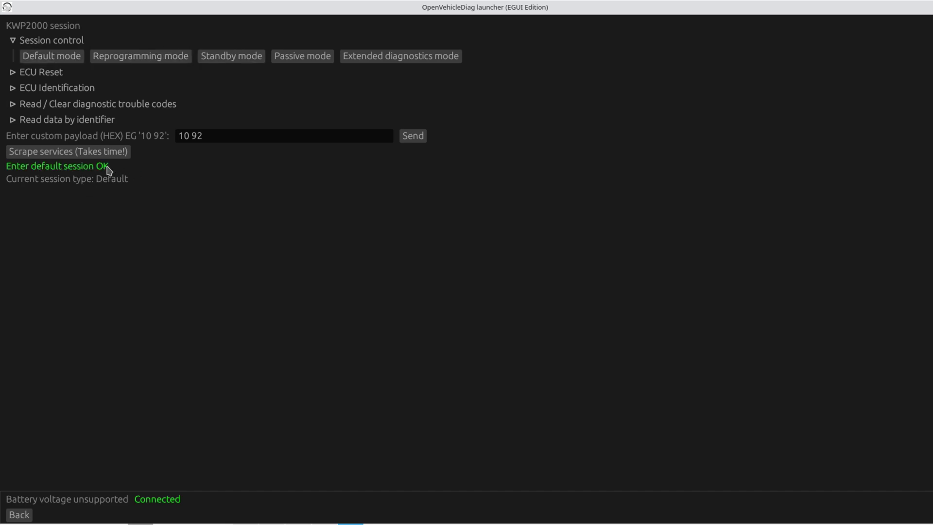
click(214, 139)
key(BackSpace)
key(BackSpace)
text(87)
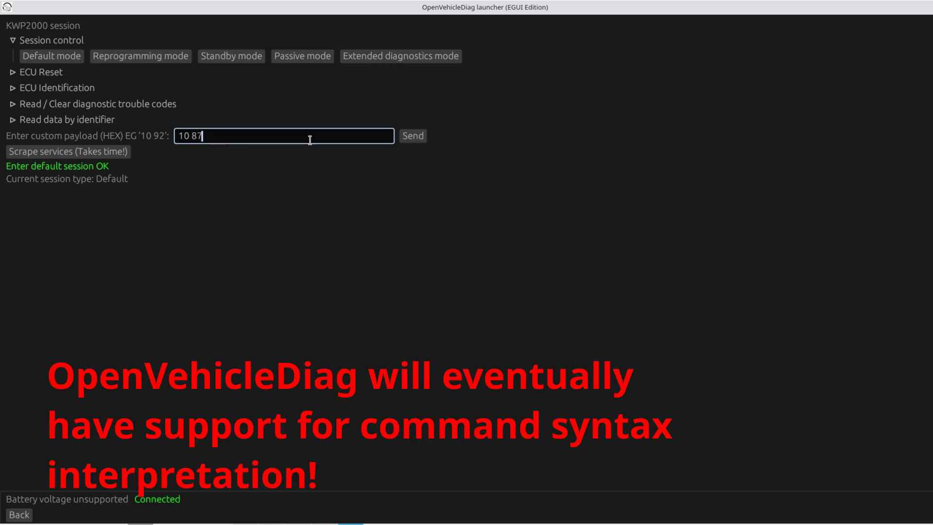
double_click(183, 135)
double_click(196, 135)
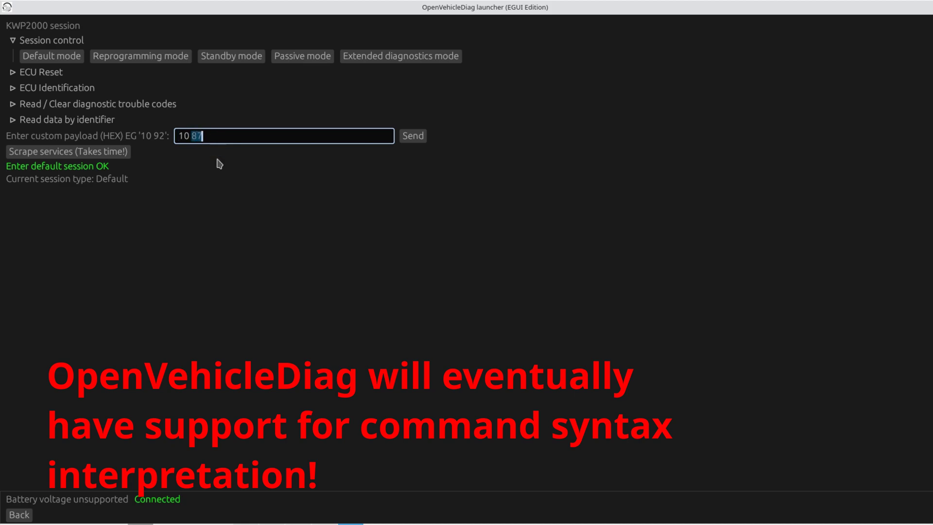
click(413, 138)
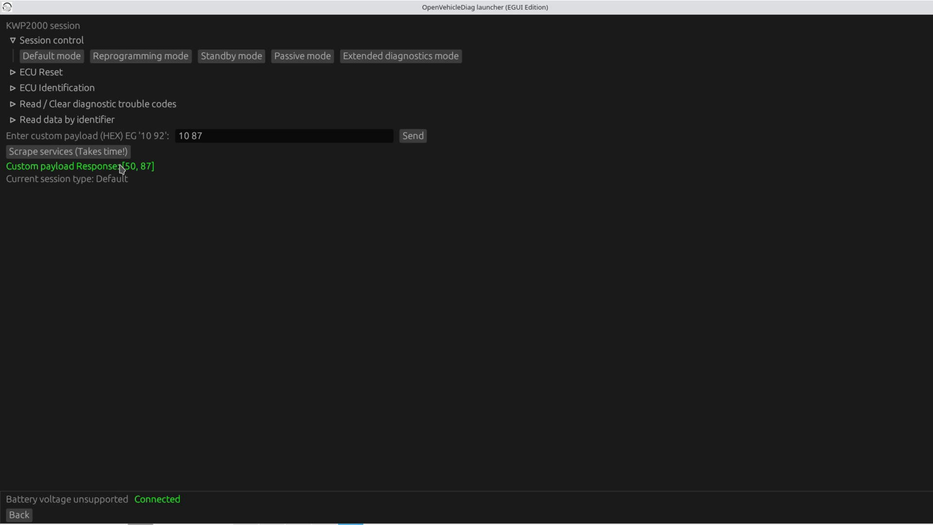
Scrape the ECU's supported services and try to reset the ECU by sending the custom payload 11 01
click(38, 155)
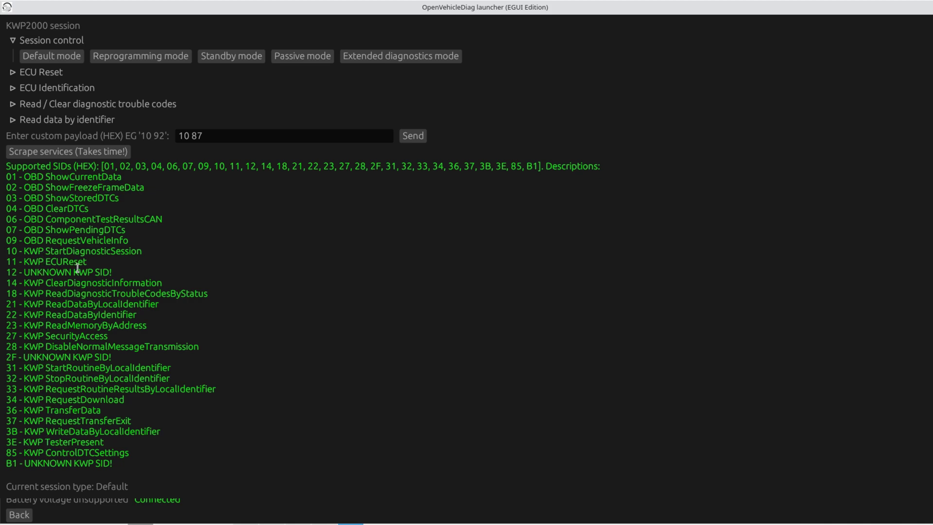
click(221, 139)
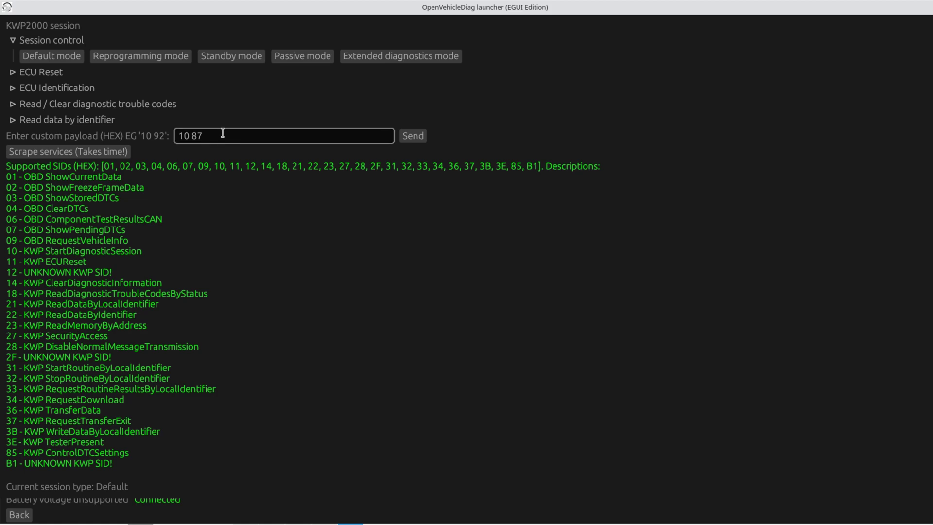
drag(222, 132, 147, 135)
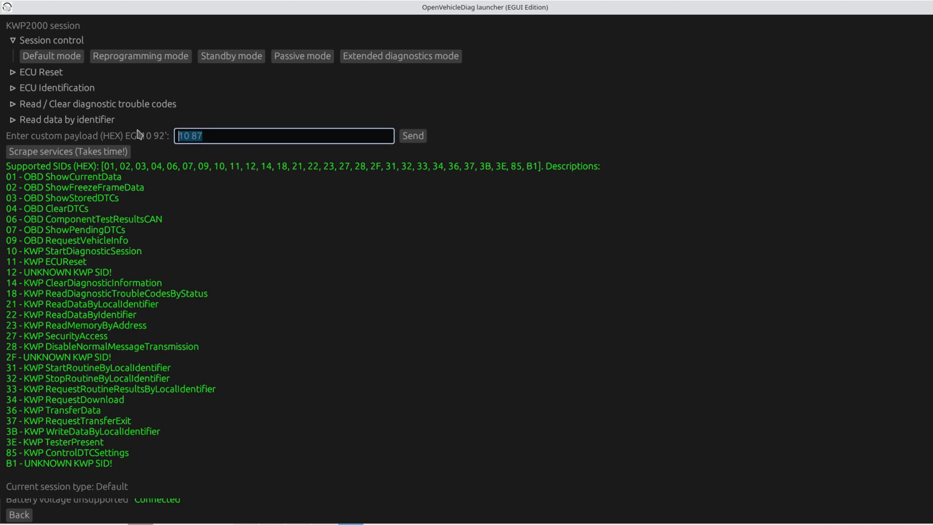
text(11 01)
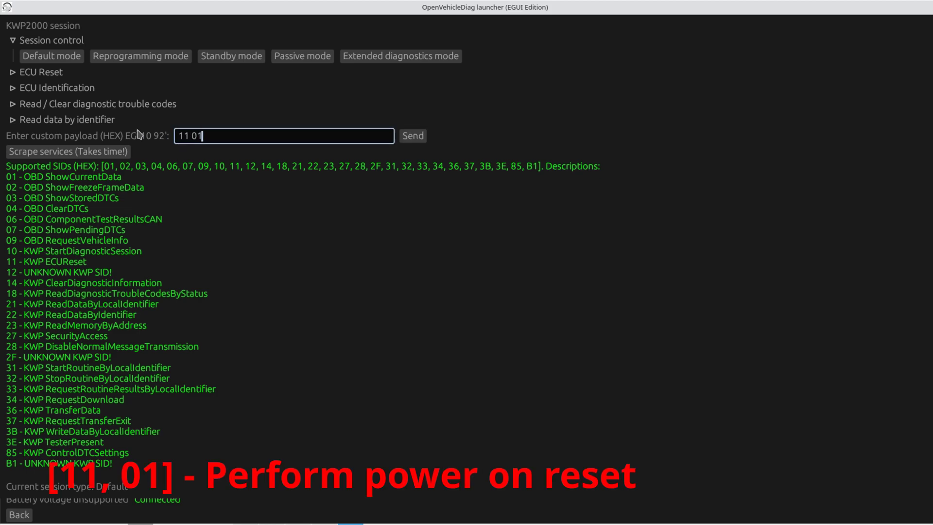
click(413, 136)
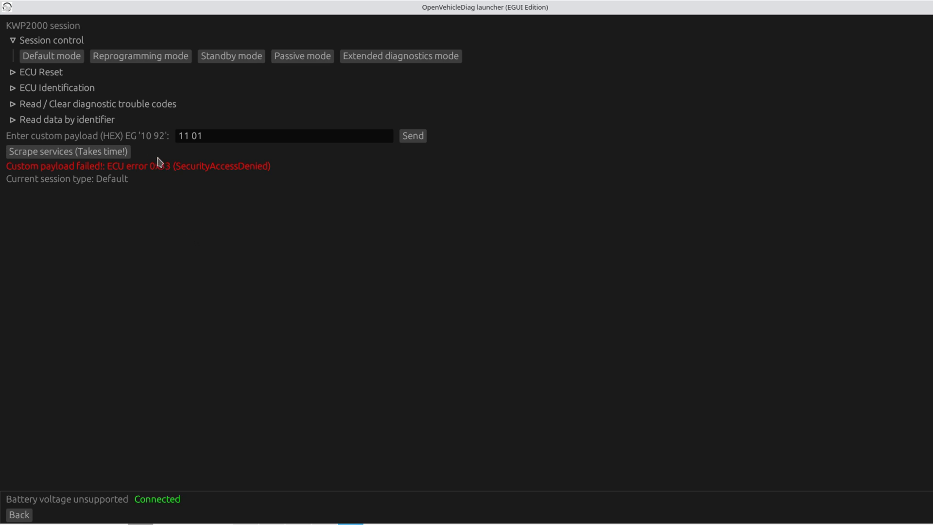
Replace the custom payload with 10 87 and send it to the ECU
click(212, 133)
drag(212, 133, 168, 134)
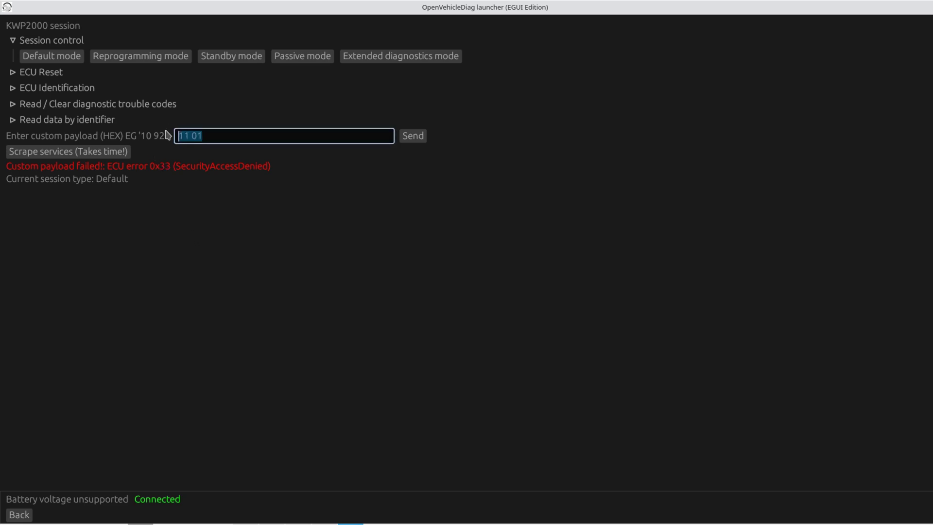
text(10 87)
click(416, 141)
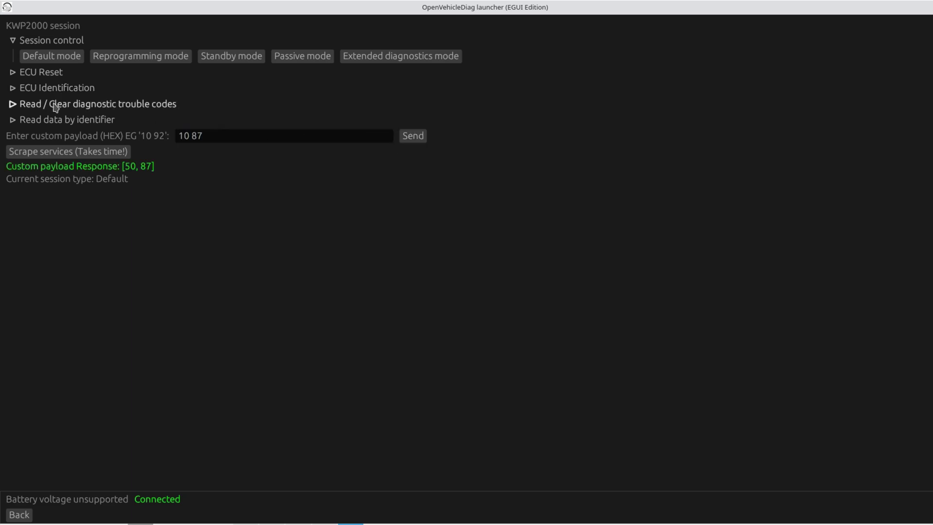
Read the identified DTCs in SAE J2012/ISO15031-6 format and clear the ECU's stored DTCs
click(55, 105)
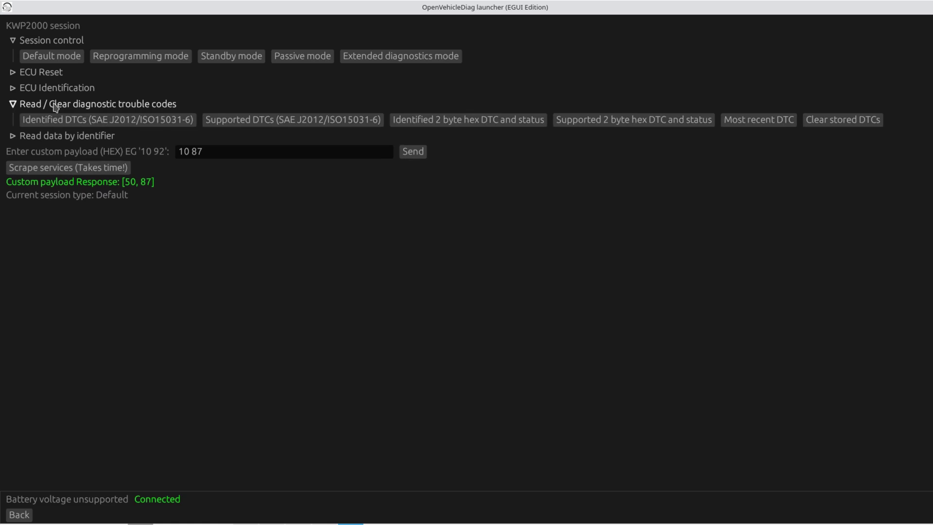
click(91, 121)
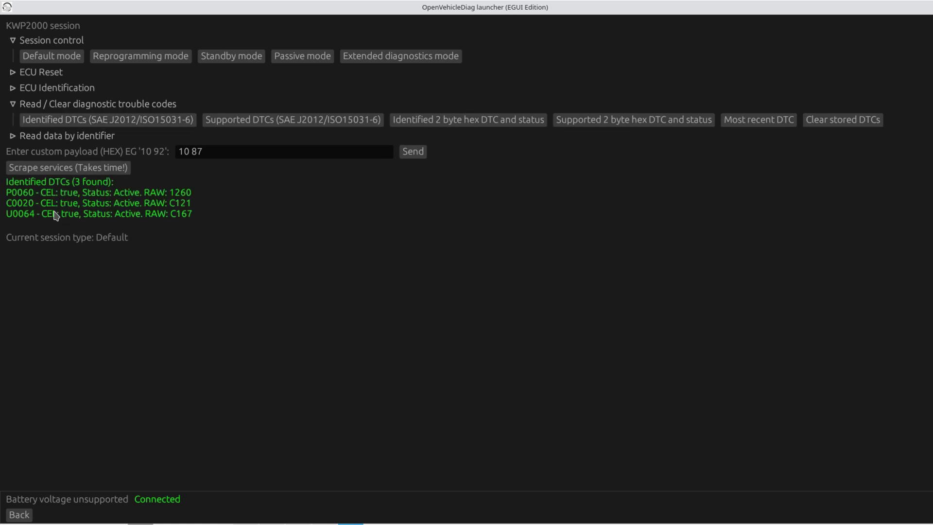
click(12, 111)
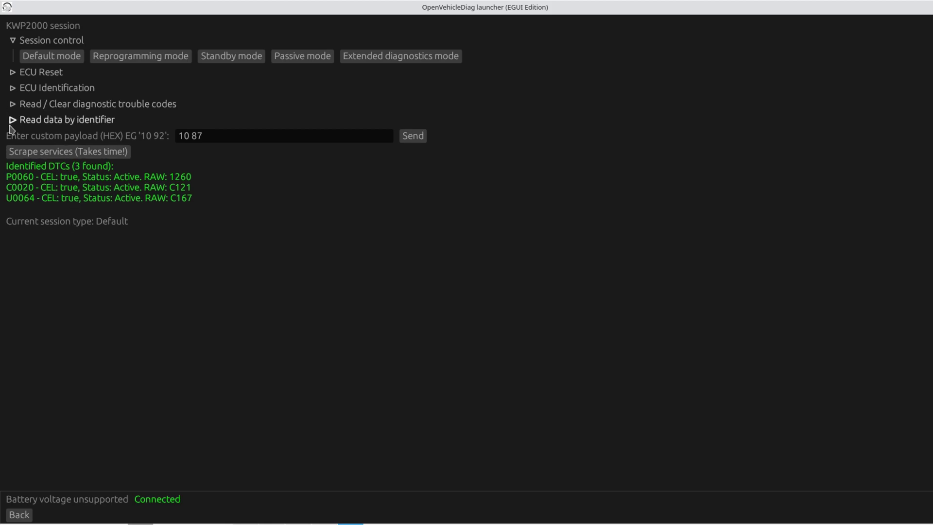
click(13, 111)
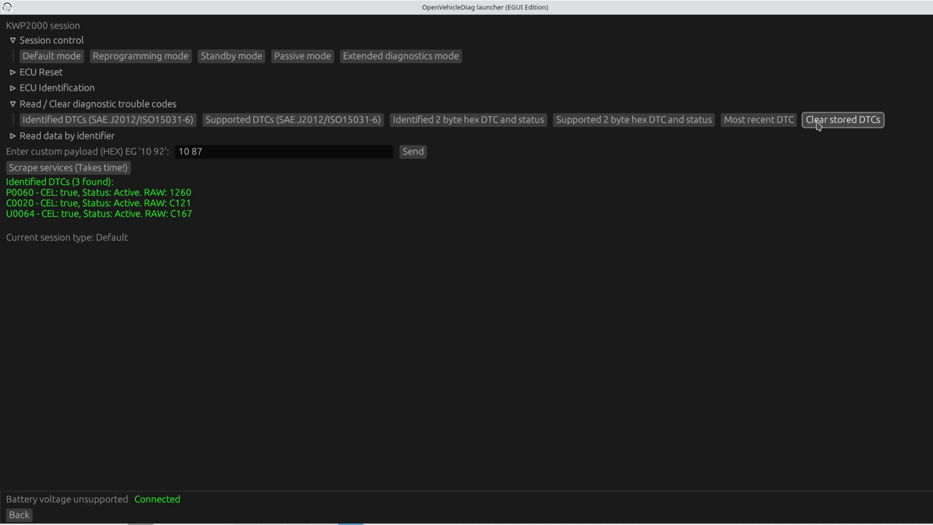
click(843, 120)
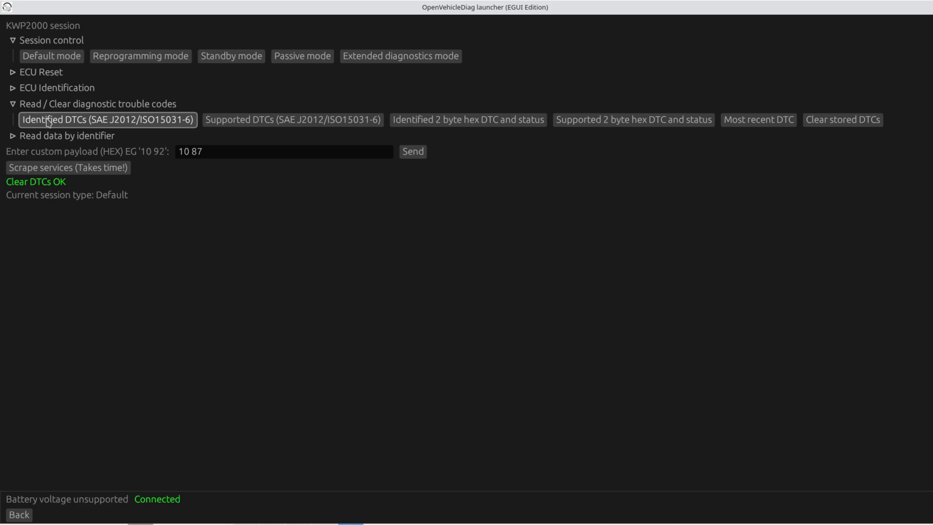
Put the ECU back in default mode and try to enter standby mode
click(59, 57)
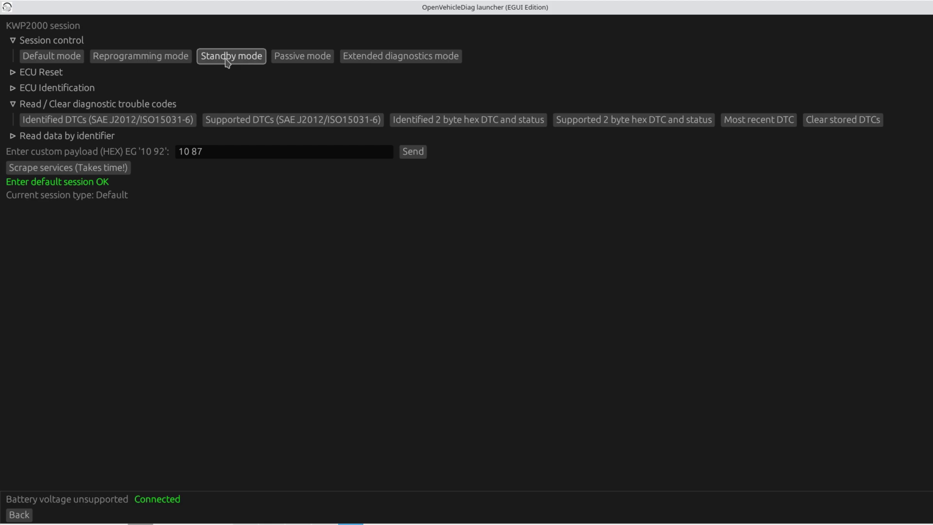
click(241, 61)
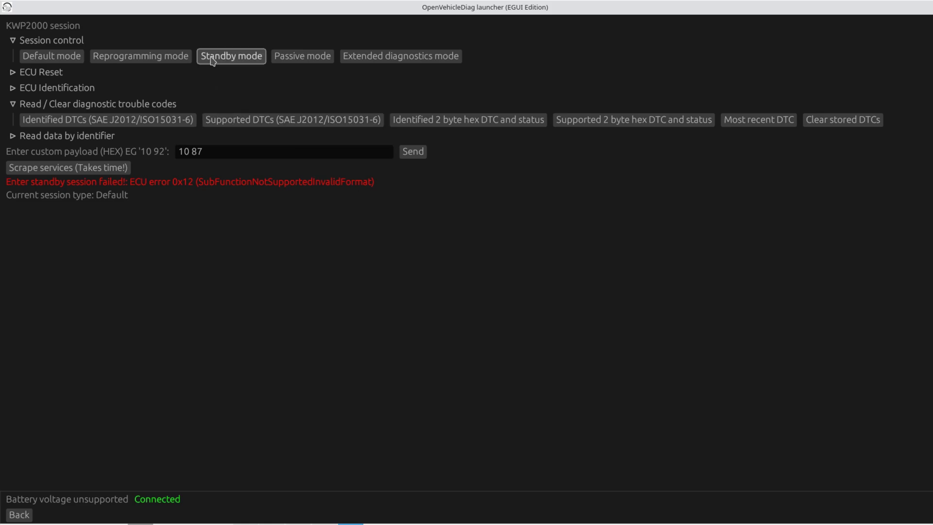
Read the data at local identifier 00 by sending the custom payload 21 00 to the ECU
click(188, 152)
drag(189, 152, 167, 157)
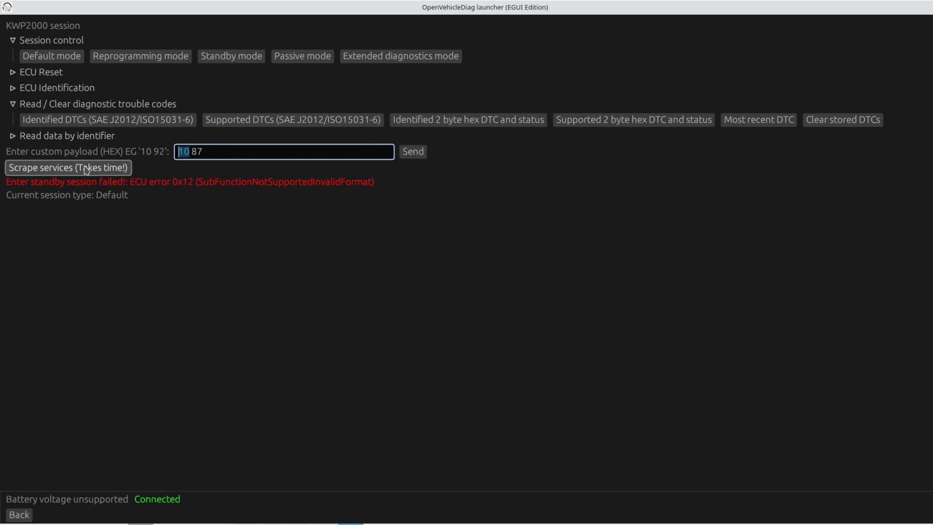
key(ctrl+a)
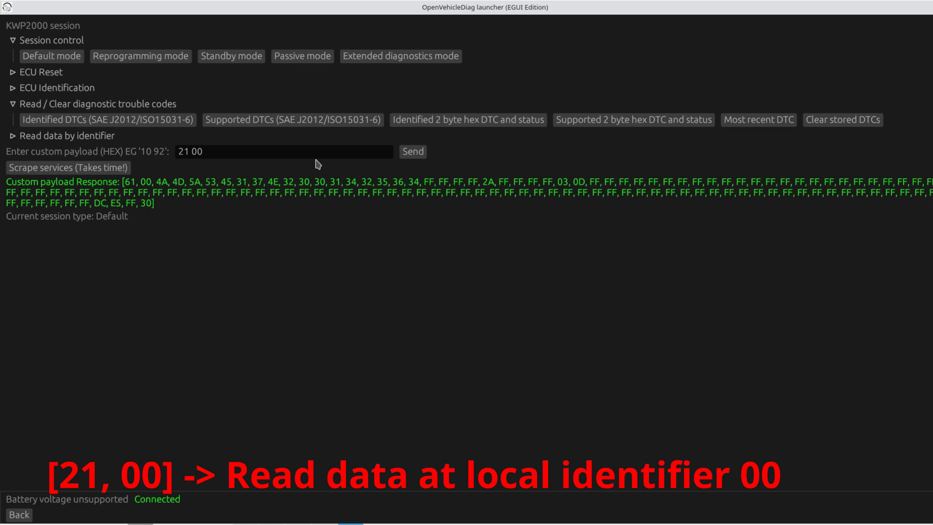
drag(183, 152, 215, 151)
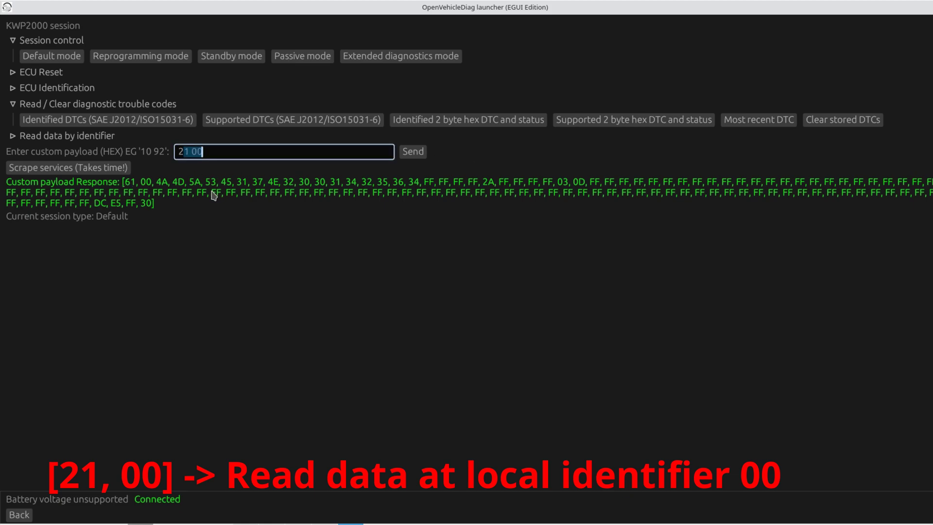
click(179, 151)
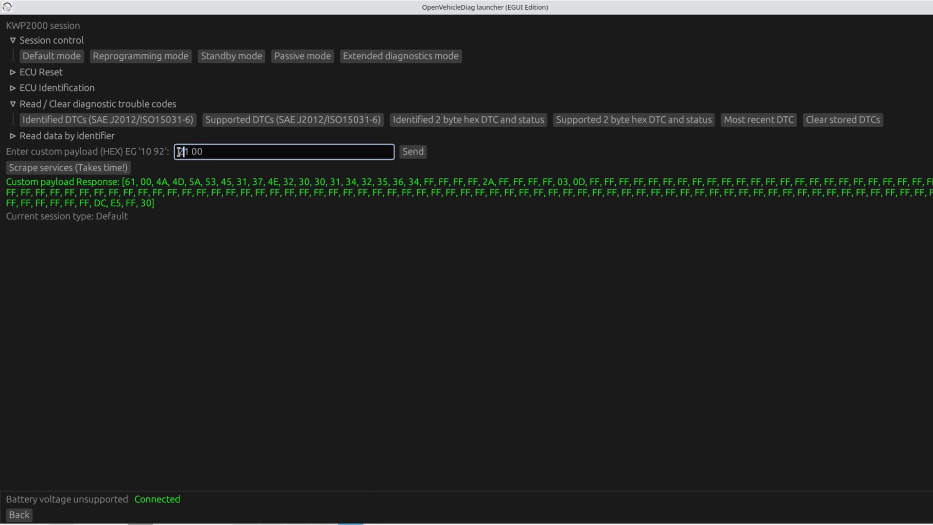
drag(178, 151, 231, 151)
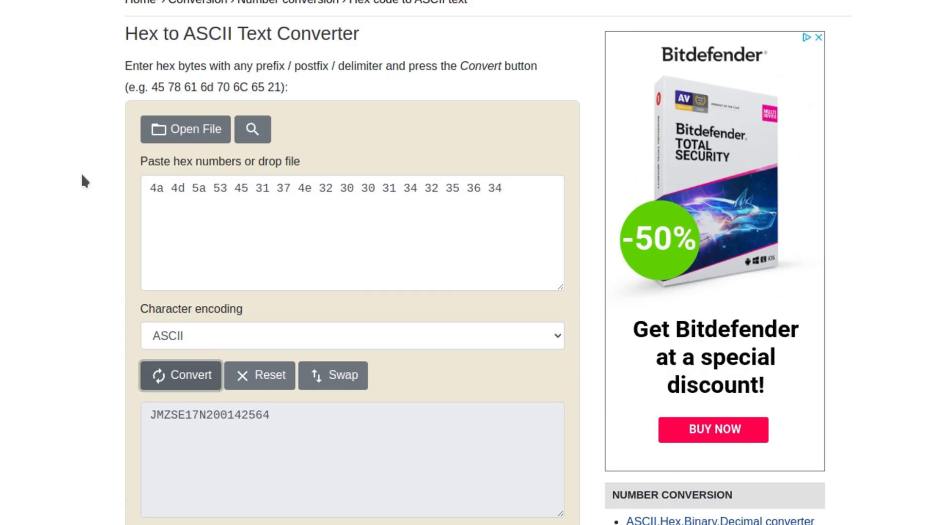
Examine the ECU response's hex bytes and their decoded text in the RapidTables Hex to ASCII converter in Chrome
drag(152, 187, 518, 189)
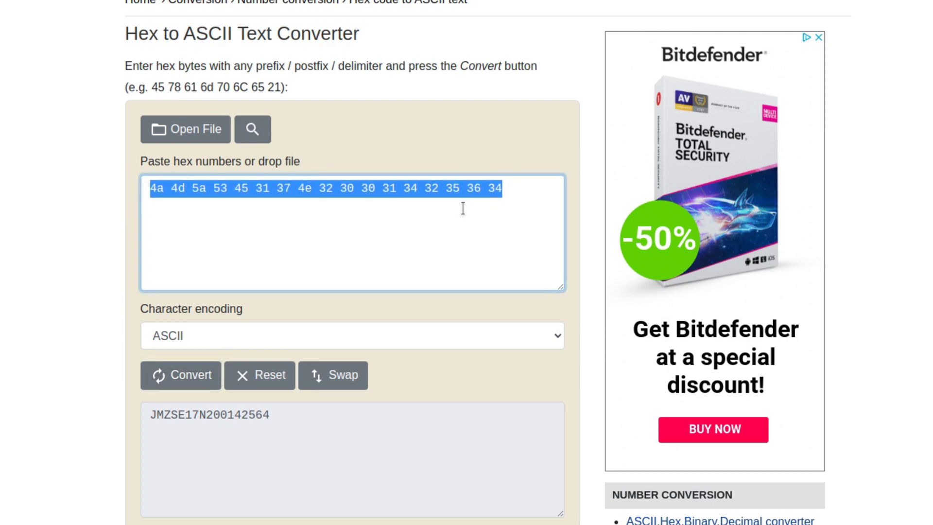
triple_click(219, 414)
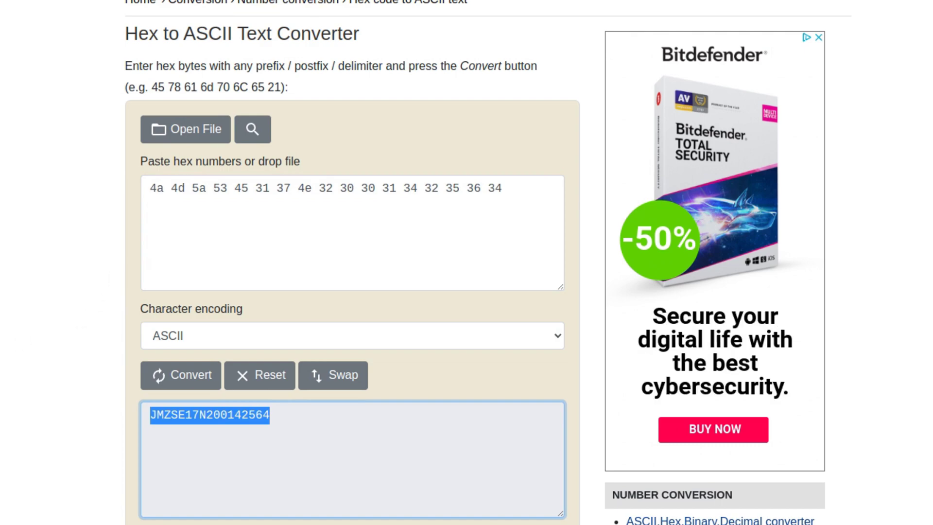
triple_click(230, 413)
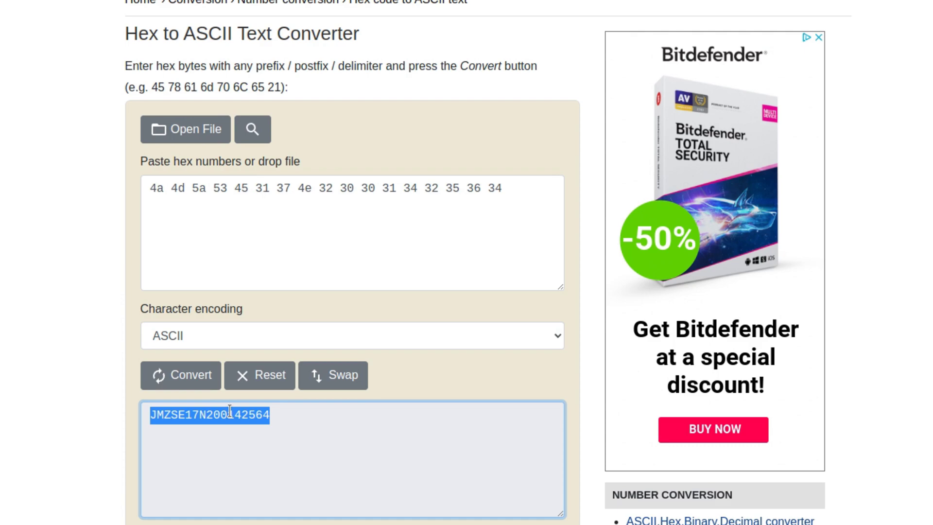
click(230, 412)
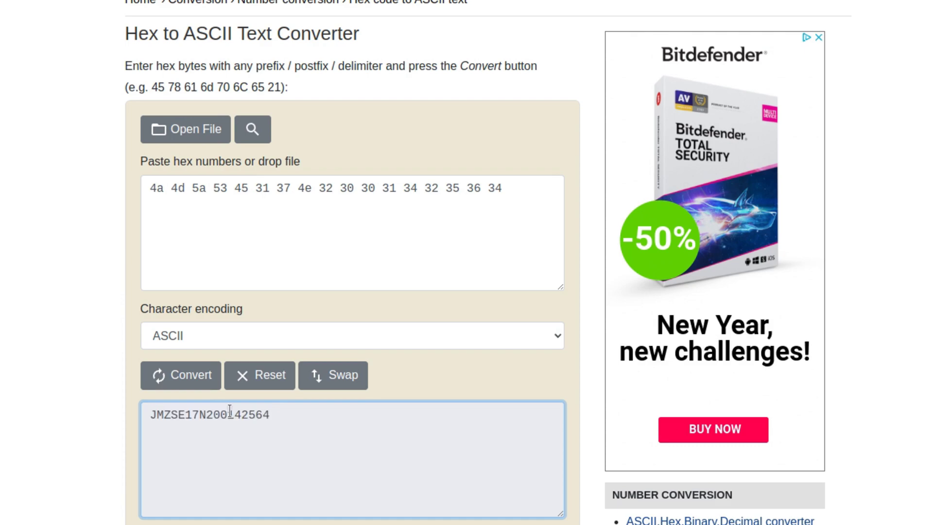
triple_click(284, 417)
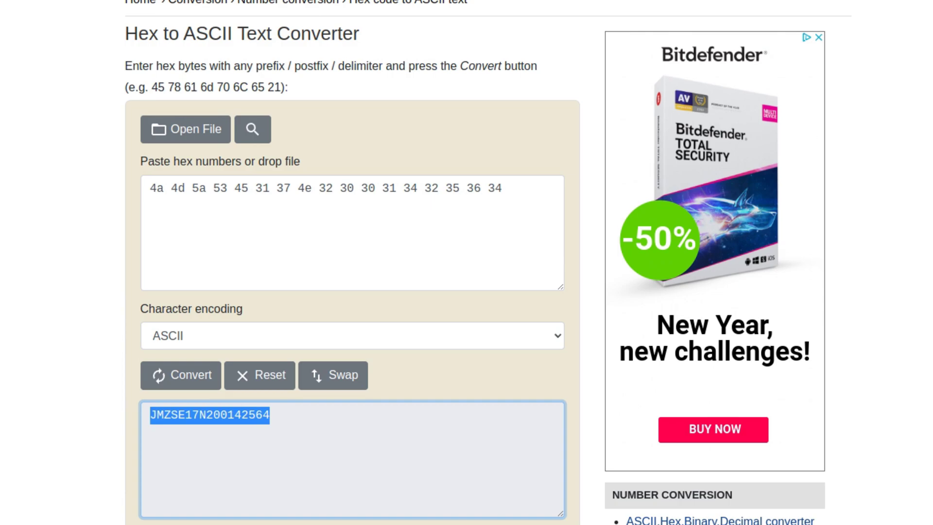
drag(177, 188, 159, 159)
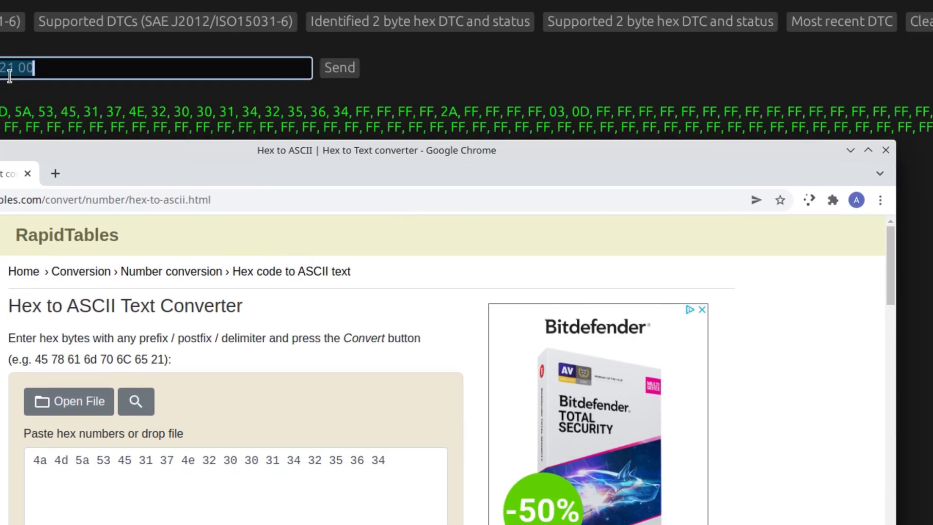